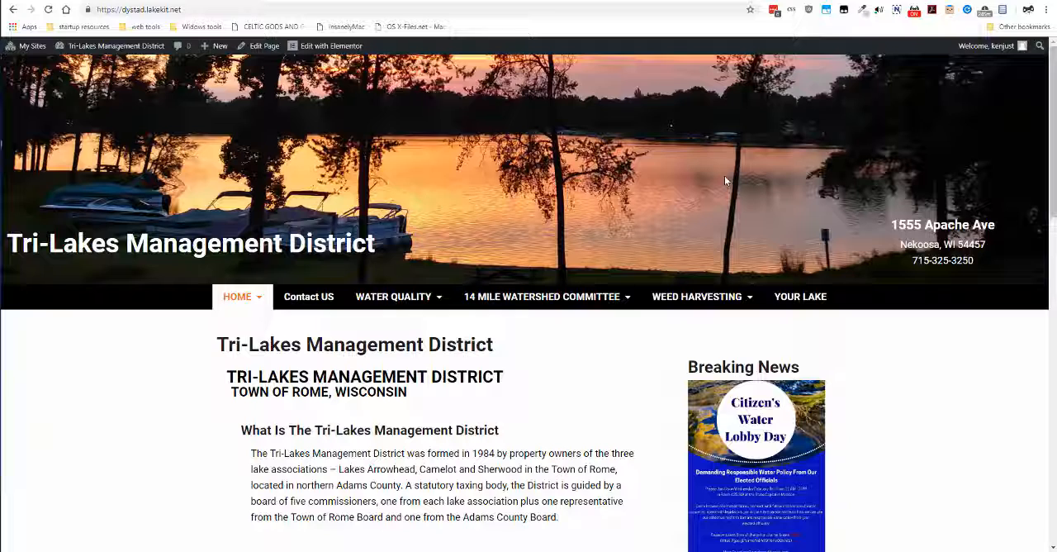
# Create a new post and paste the copied meeting follow-up article into its body
pyautogui.moveTo(987, 45)
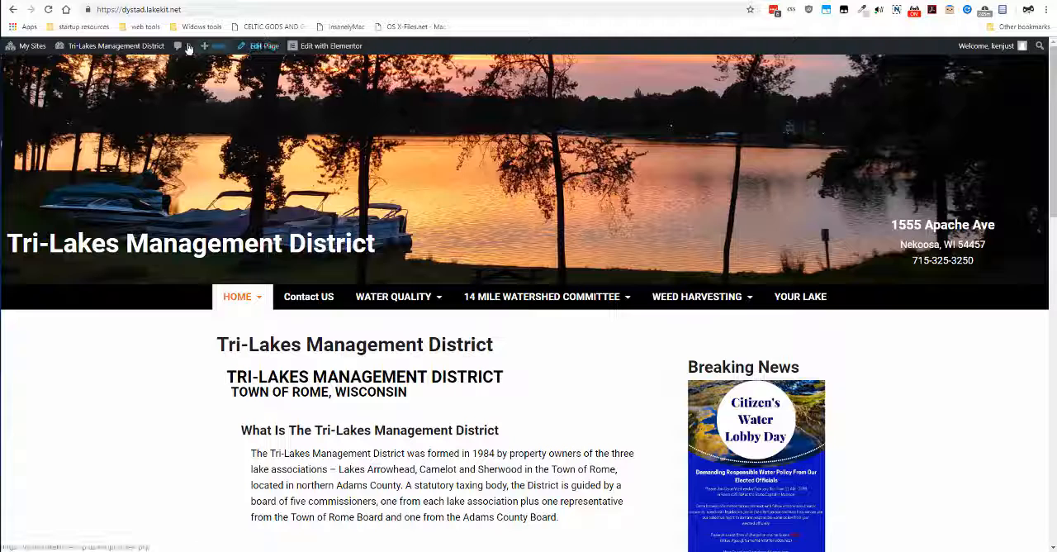
pyautogui.moveTo(211, 48)
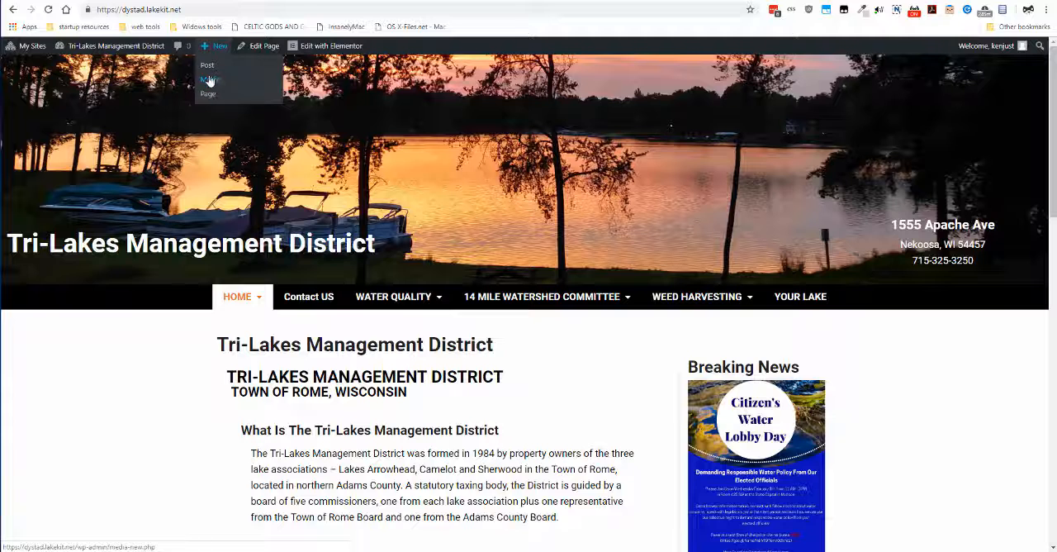
pyautogui.click(207, 68)
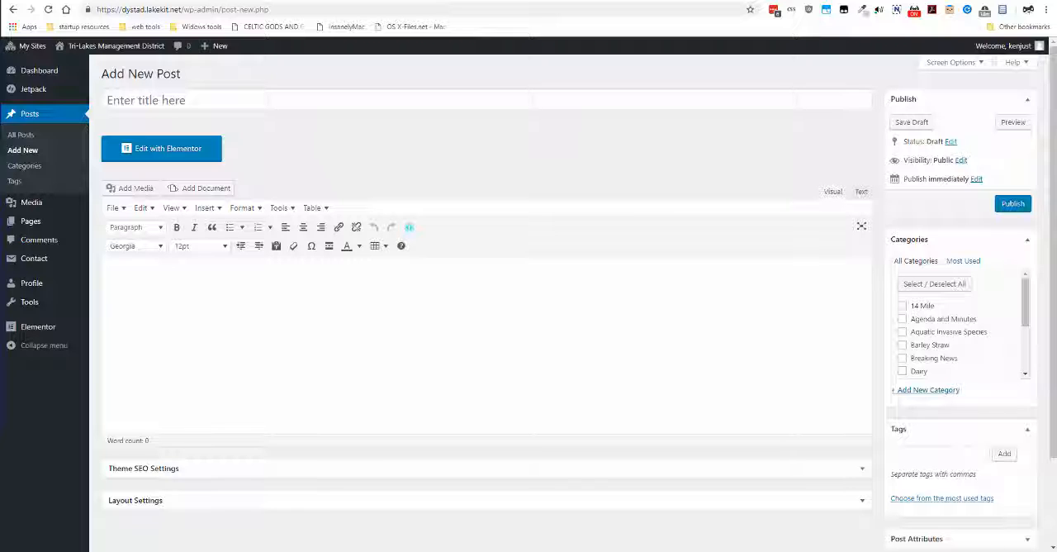
pyautogui.rightClick(165, 278)
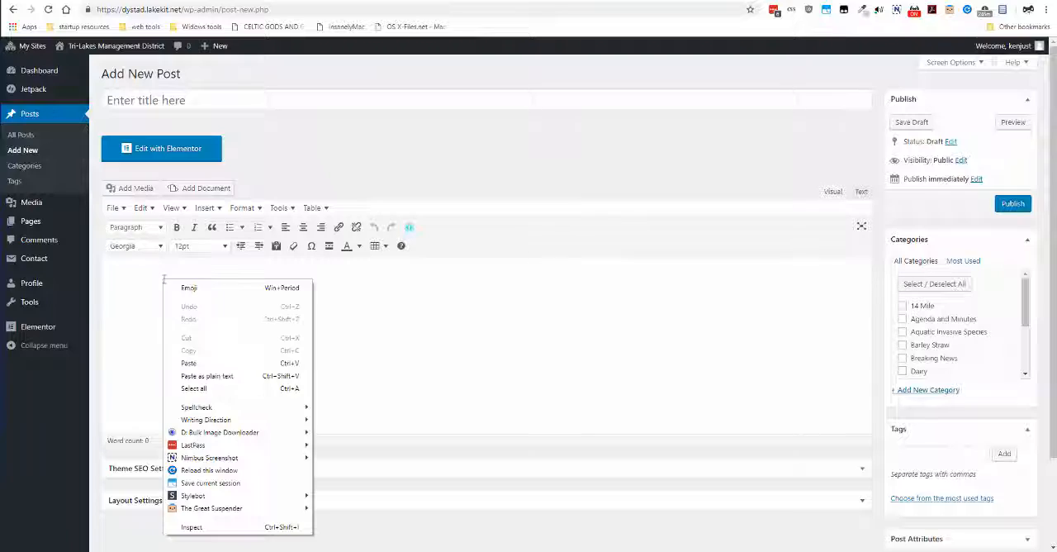
pyautogui.click(201, 363)
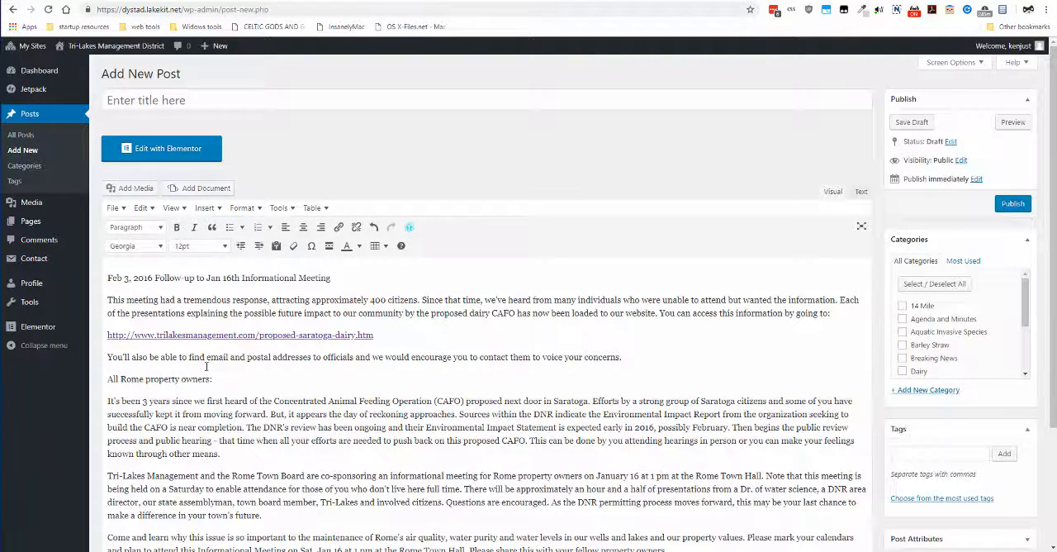
pyautogui.scroll(-2, 235, 341)
pyautogui.scroll(1, 235, 340)
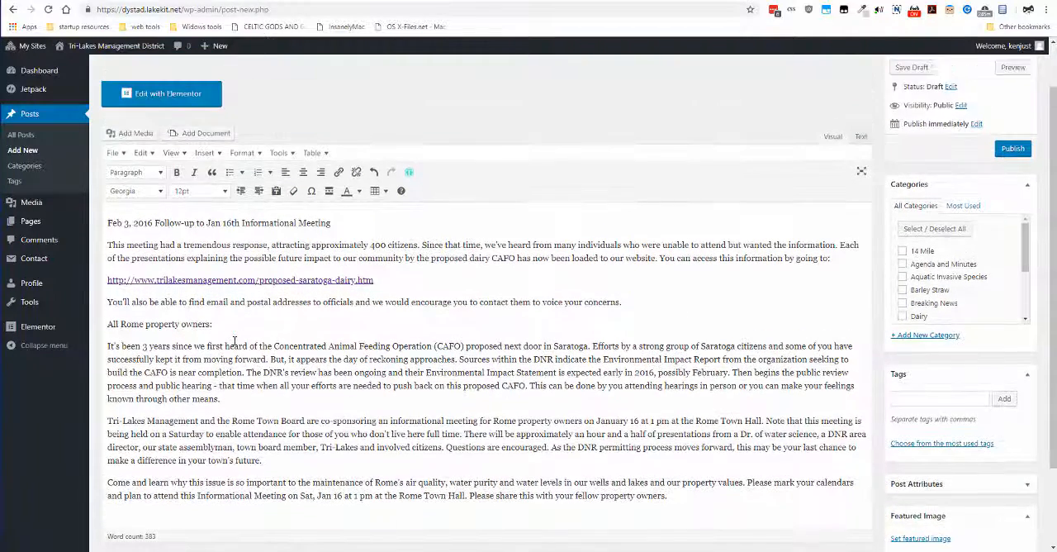
# Move the body's first line, "Feb 3, 2016 Follow-up to Jan 16th Informational Meeting", into the post title
pyautogui.moveTo(345, 228); pyautogui.dragTo(107, 218)
pyautogui.hotkey('ctrl', 'c')
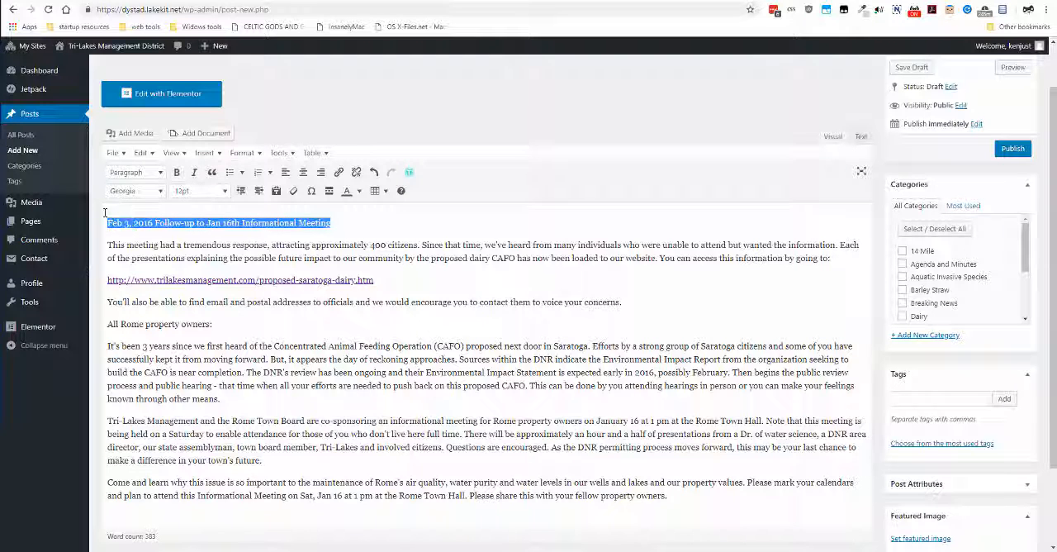
pyautogui.scroll(1, 313, 242)
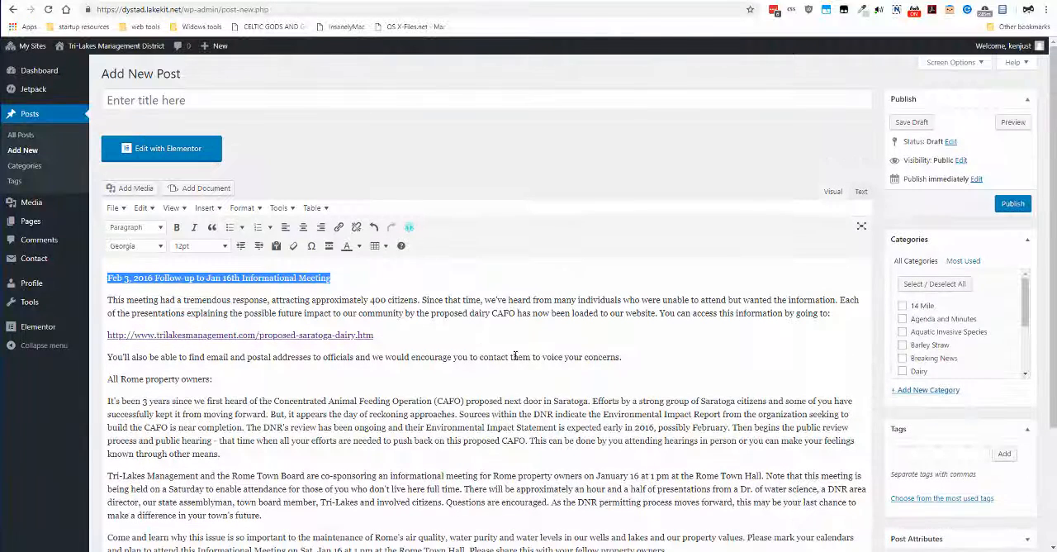
pyautogui.rightClick(174, 277)
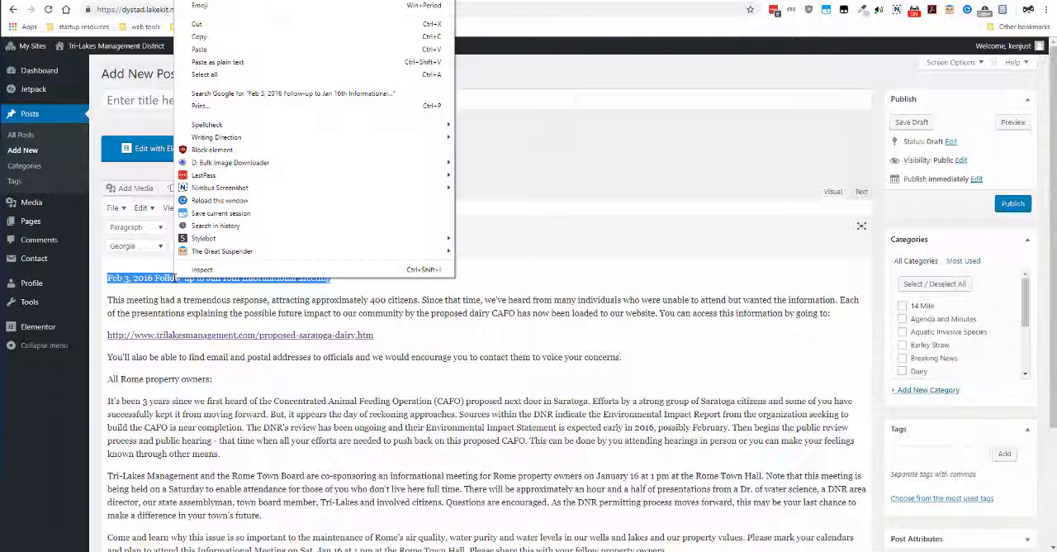
pyautogui.click(216, 25)
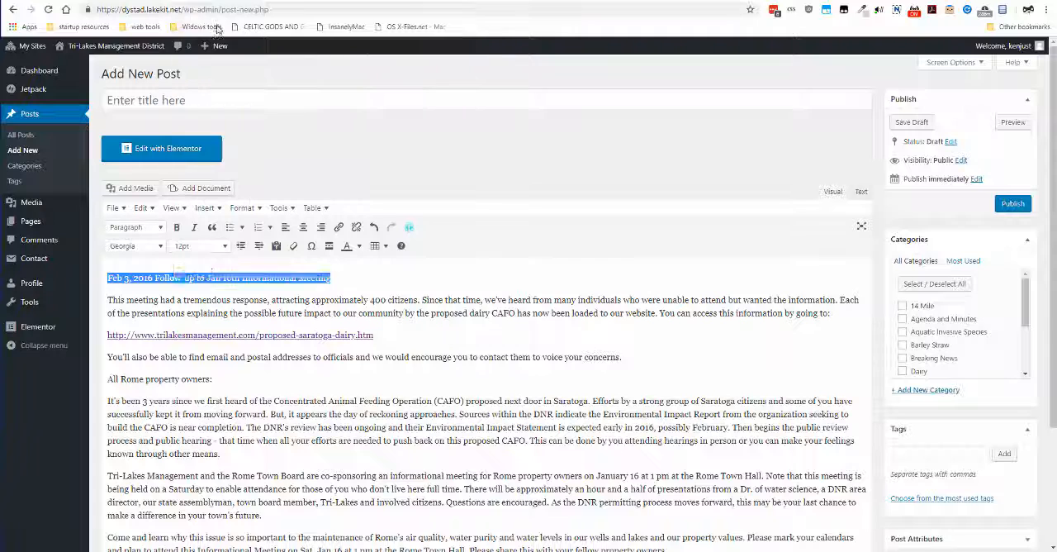
pyautogui.click(140, 100)
pyautogui.rightClick(140, 99)
pyautogui.click(165, 182)
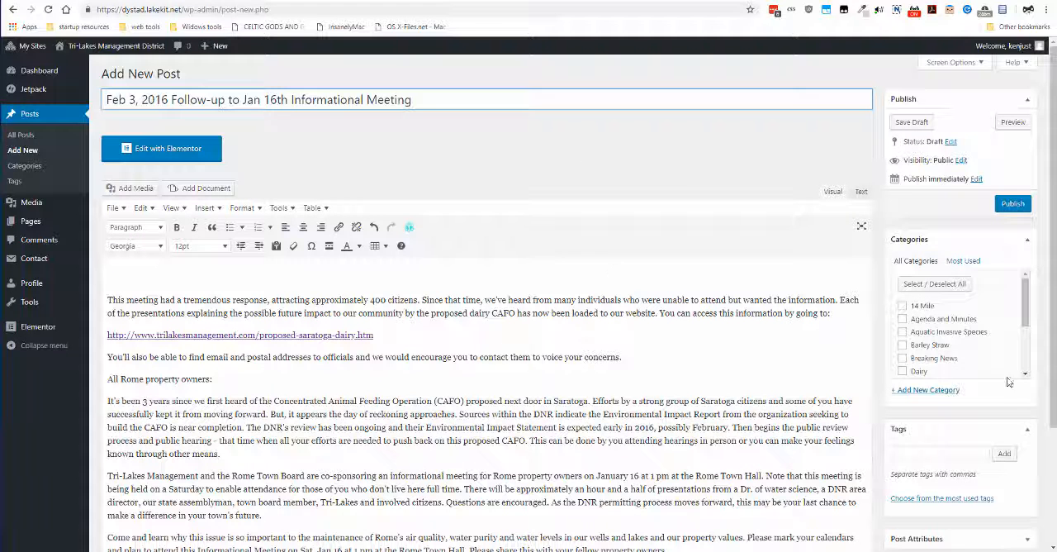
# Review the category list and assign the post to the Breaking News category
pyautogui.click(1024, 344)
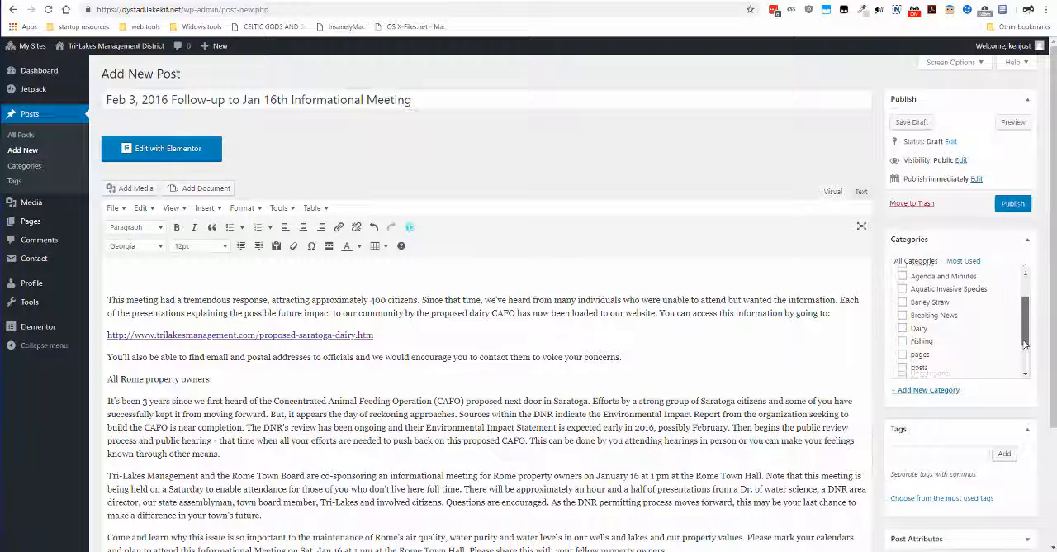
pyautogui.moveTo(1024, 344); pyautogui.dragTo(1024, 370)
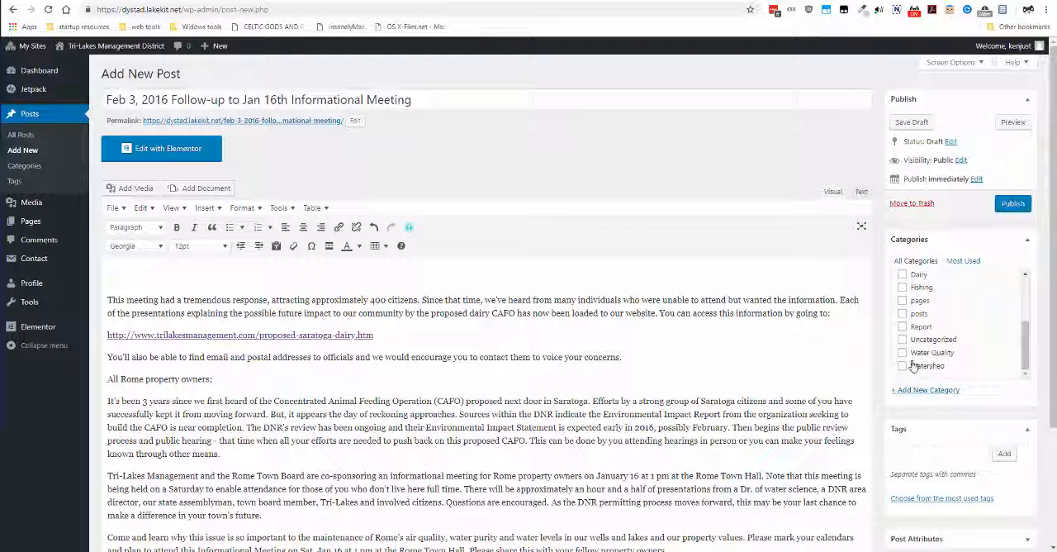
pyautogui.scroll(5, 941, 343)
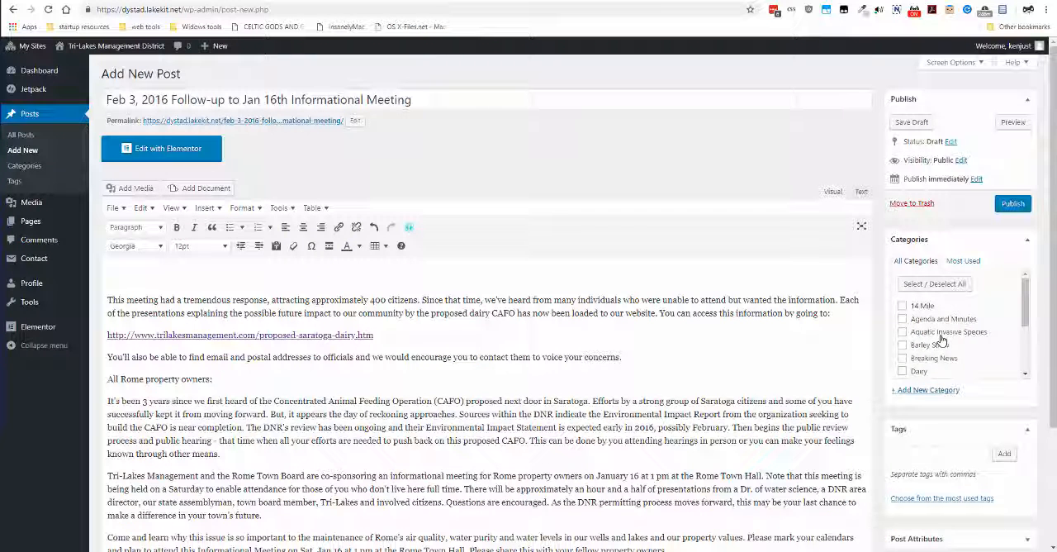
pyautogui.click(902, 357)
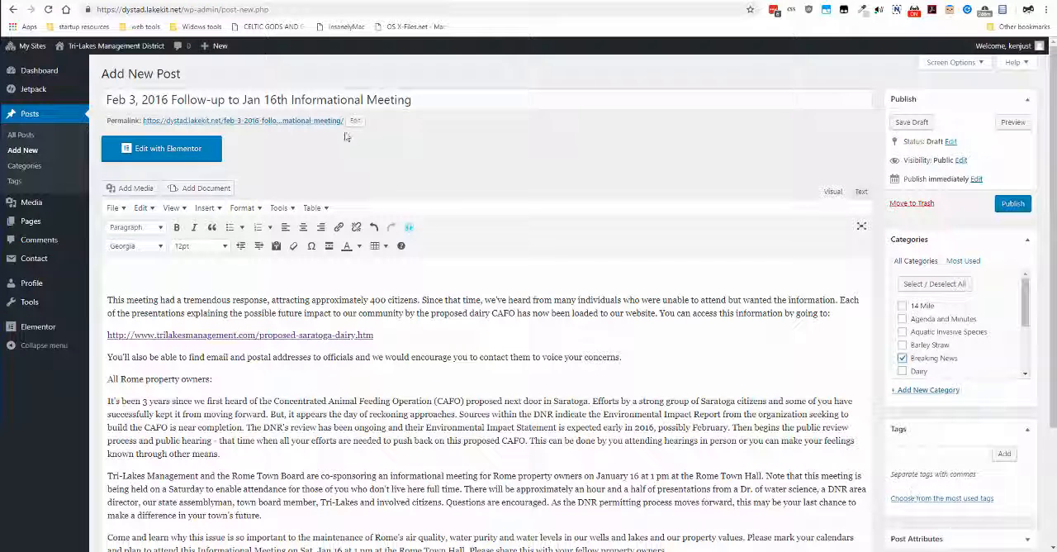
# Enter "Follow-up" and "CAFO" as comma-separated tags for the post
pyautogui.click(900, 457)
pyautogui.write('R')
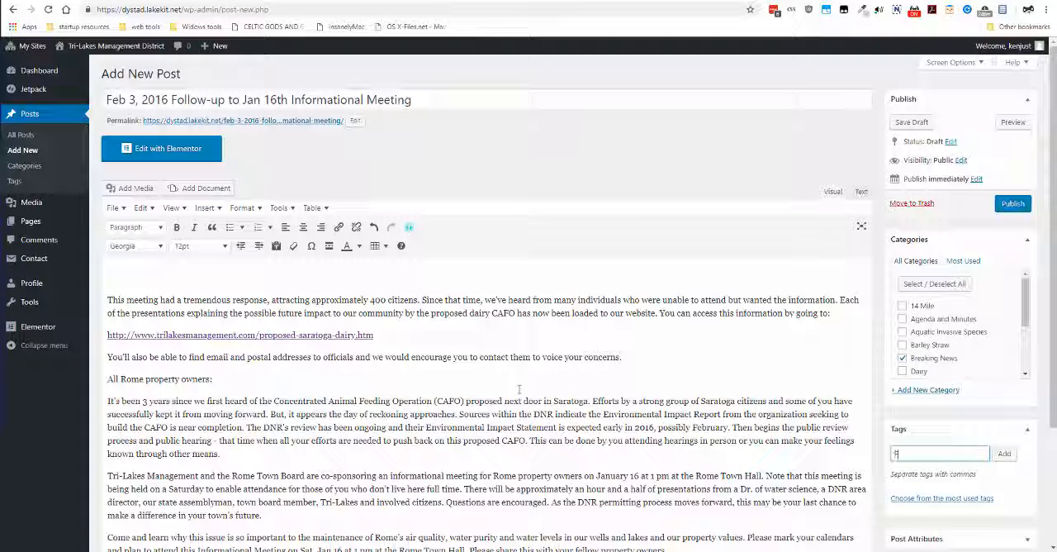
pyautogui.write('ollo')
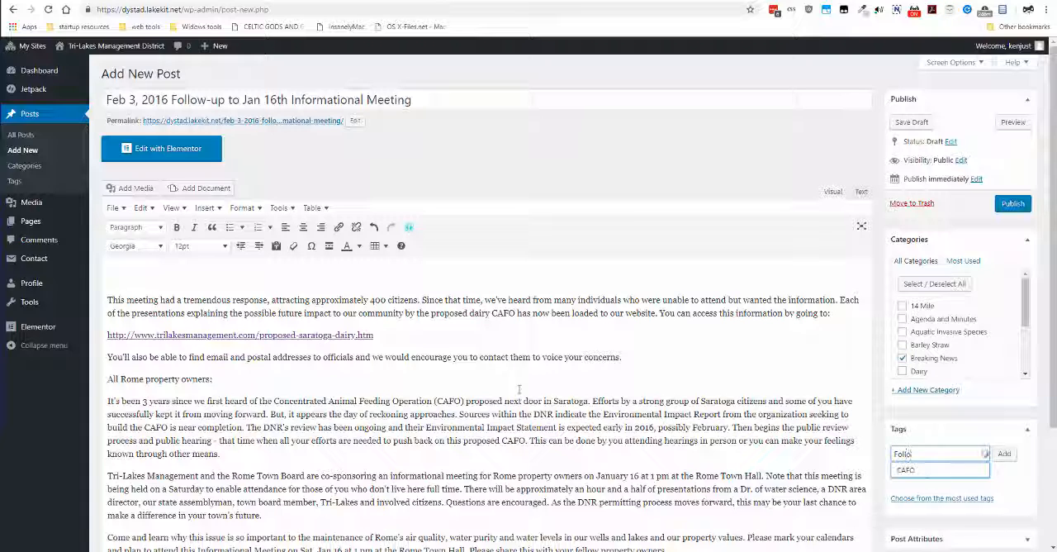
pyautogui.write('w-')
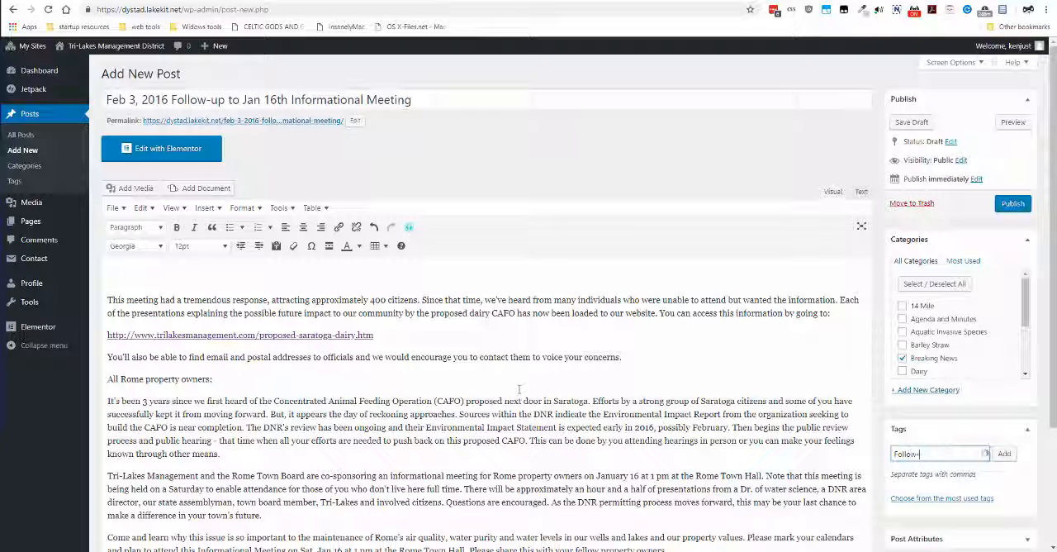
pyautogui.write('up,')
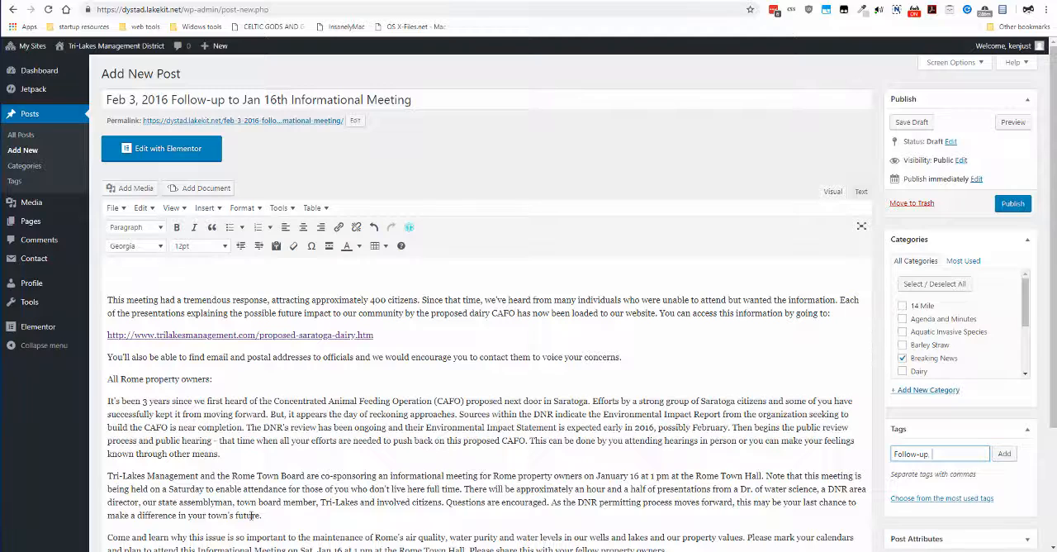
pyautogui.scroll(-1, 305, 471)
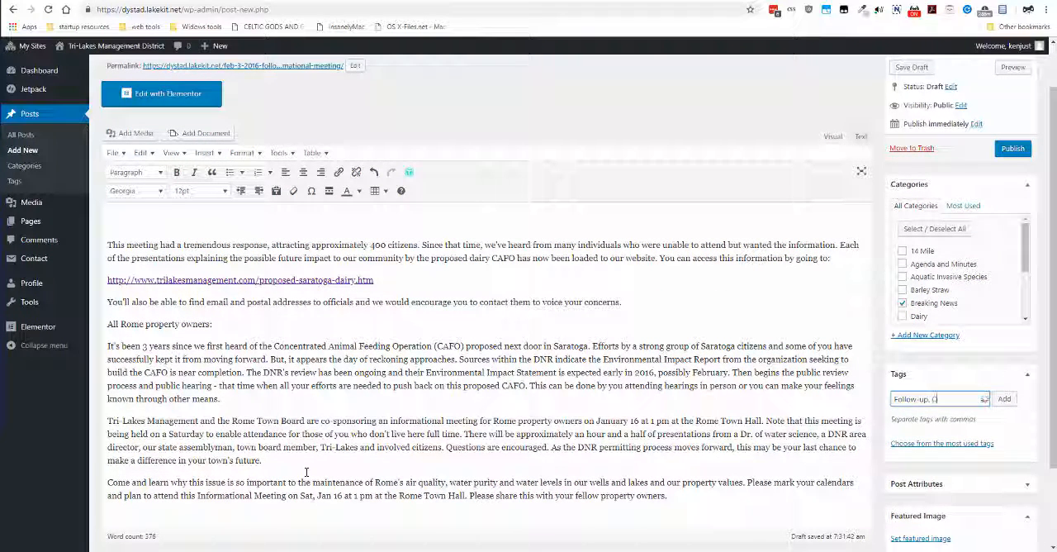
pyautogui.write('CAFO')
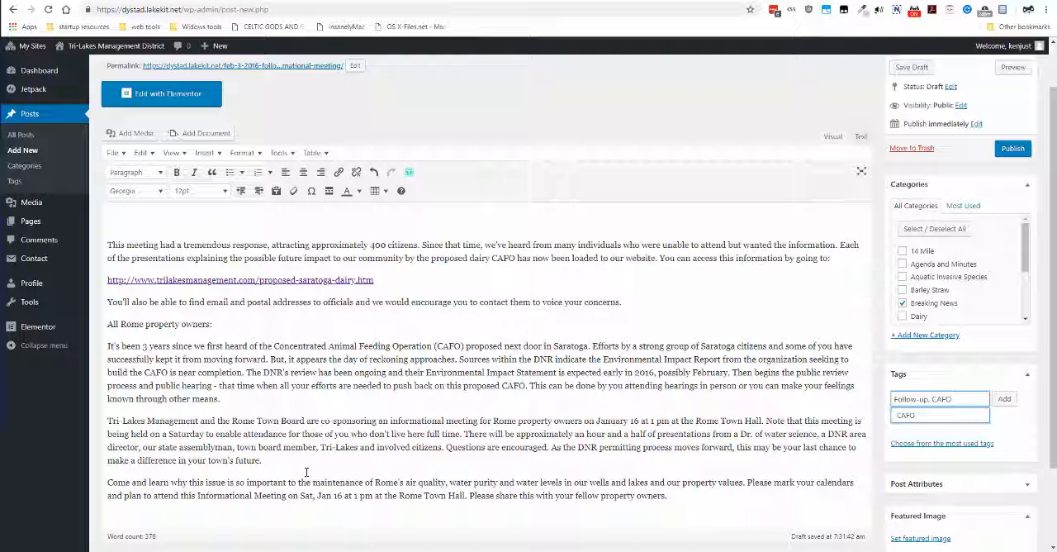
pyautogui.write(',')
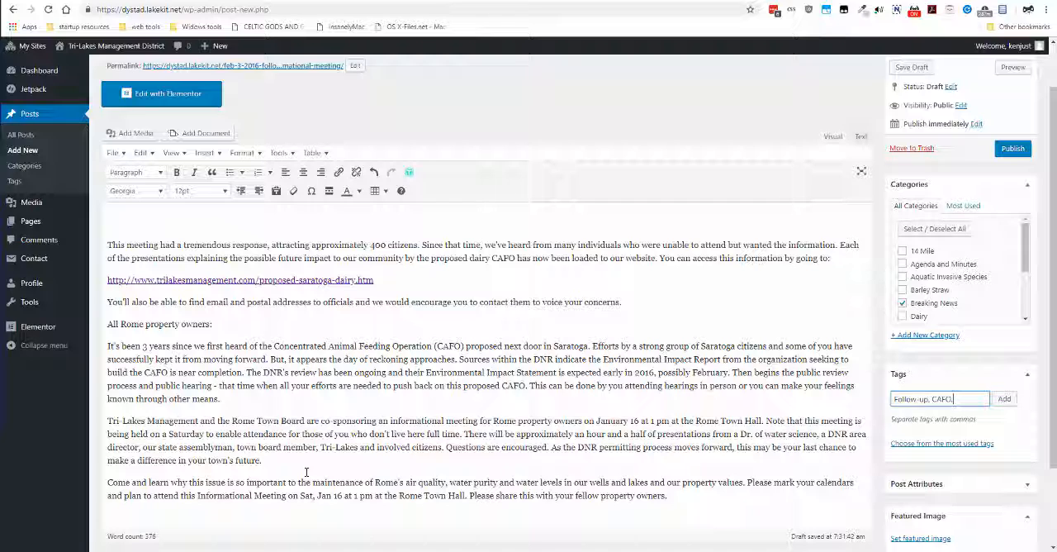
# Copy "Rome Town Board" from the article body and append it to the tag entry, followed by a comma
pyautogui.scroll(-2, 305, 472)
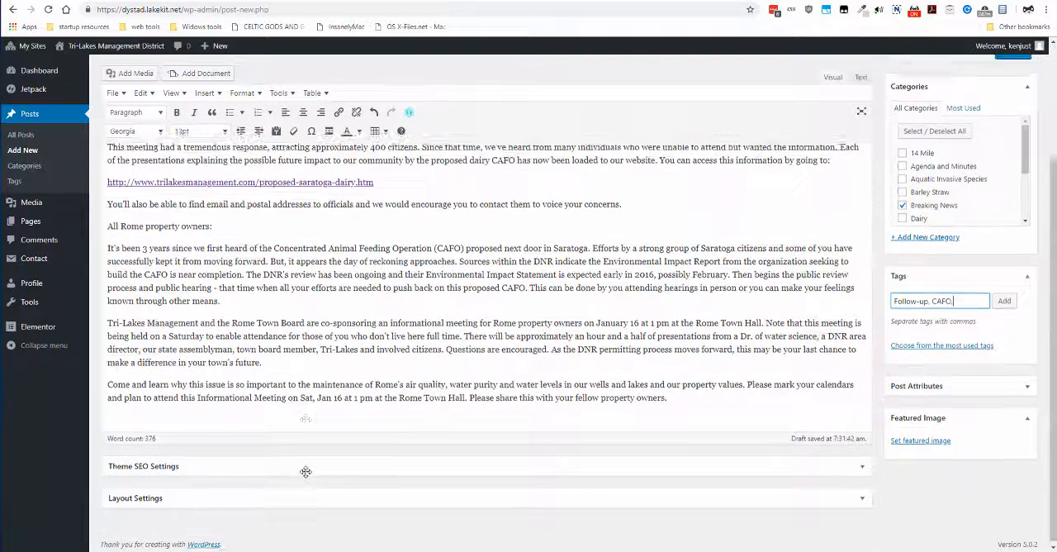
pyautogui.scroll(1, 305, 471)
pyautogui.scroll(2, 306, 471)
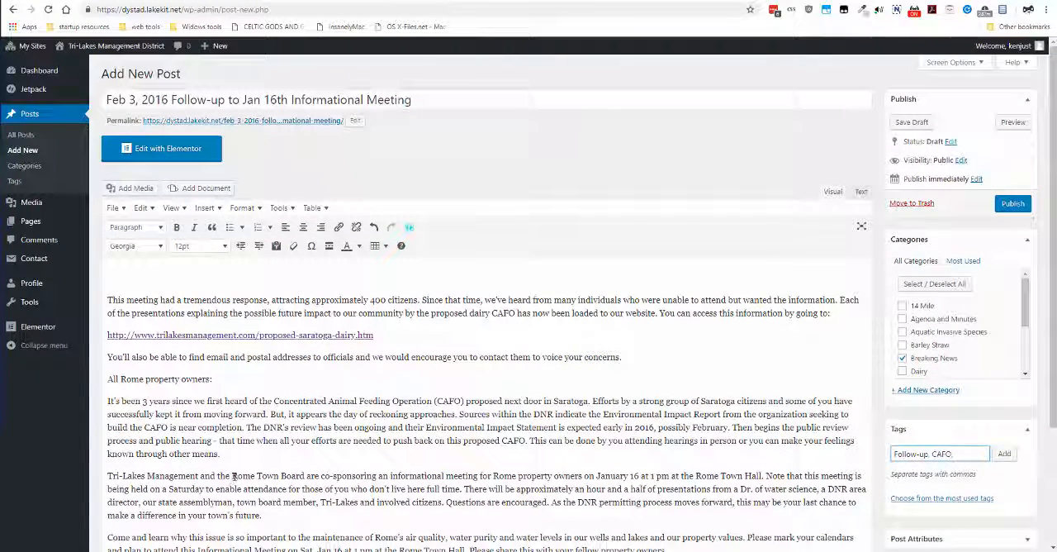
pyautogui.moveTo(232, 476); pyautogui.dragTo(303, 477)
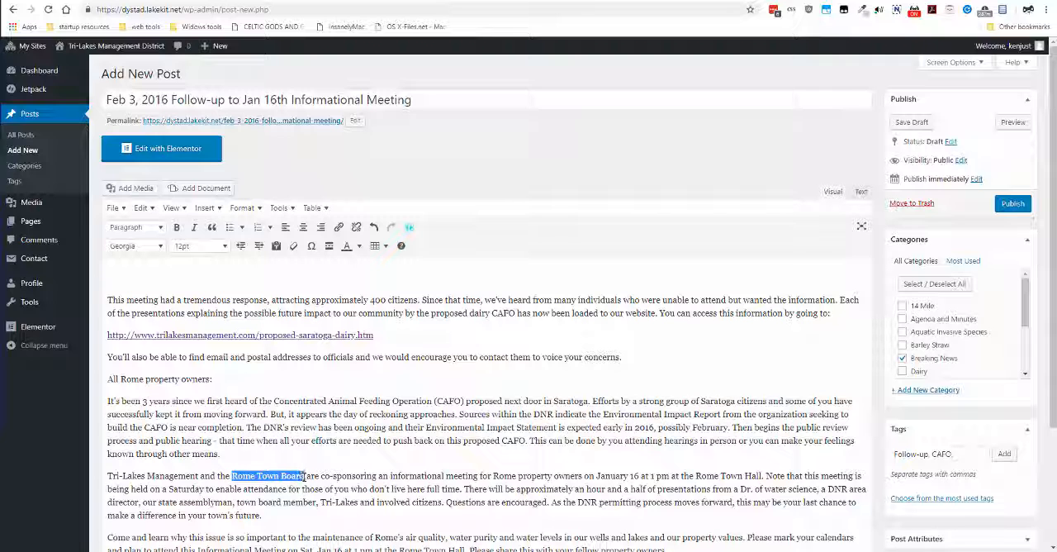
pyautogui.rightClick(305, 476)
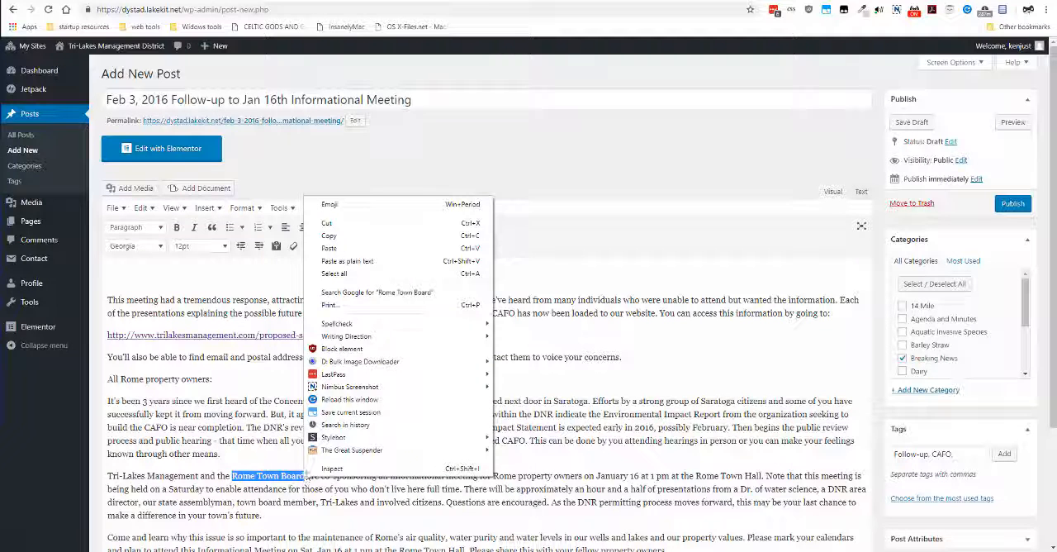
pyautogui.click(351, 236)
pyautogui.click(973, 455)
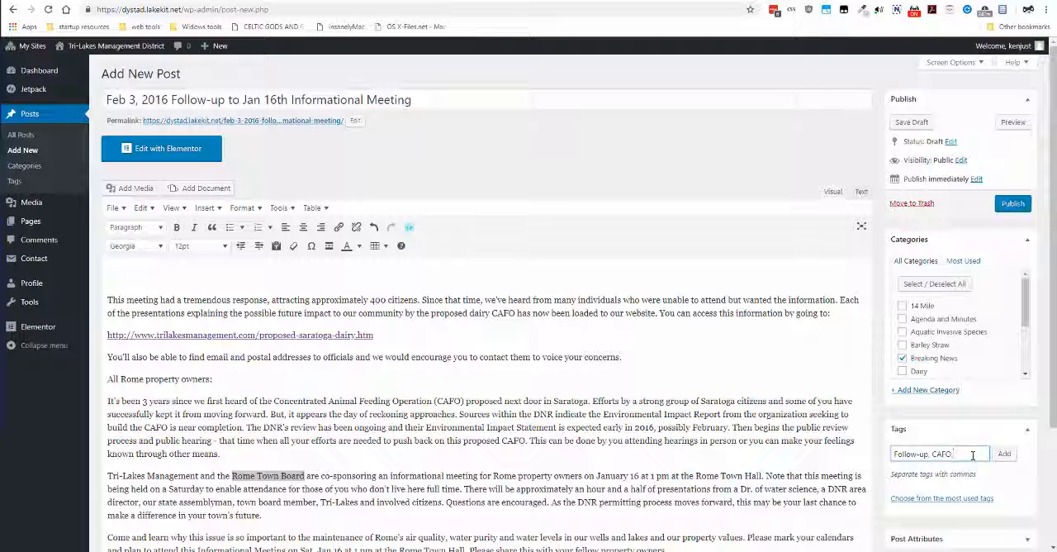
pyautogui.hotkey('ctrl', 'v')
pyautogui.write(',')
# Append "Tri-Lakes Management" from the article body to the tag entry and add all the entered tags to the post
pyautogui.moveTo(200, 477); pyautogui.dragTo(100, 479)
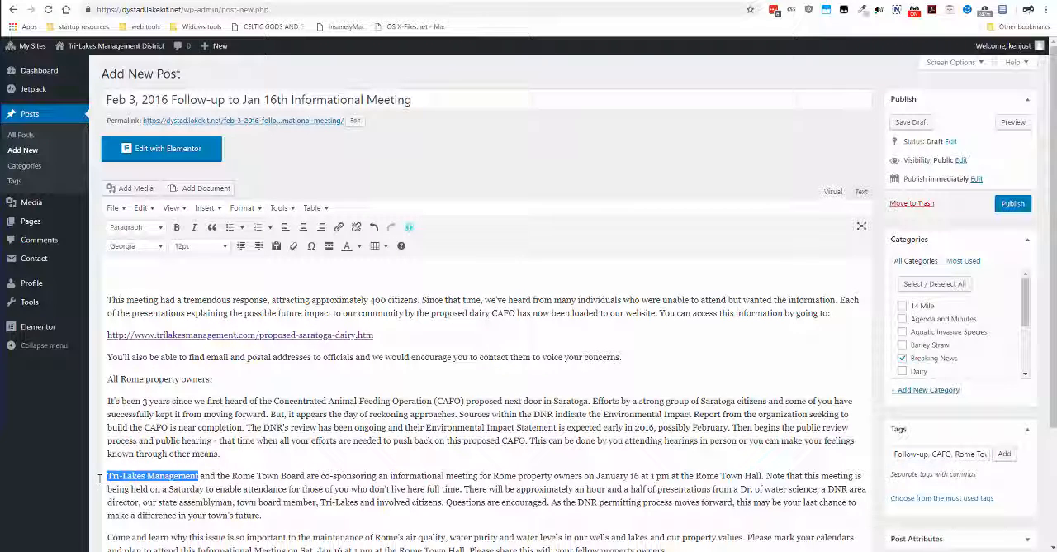
pyautogui.moveTo(946, 453); pyautogui.dragTo(990, 453)
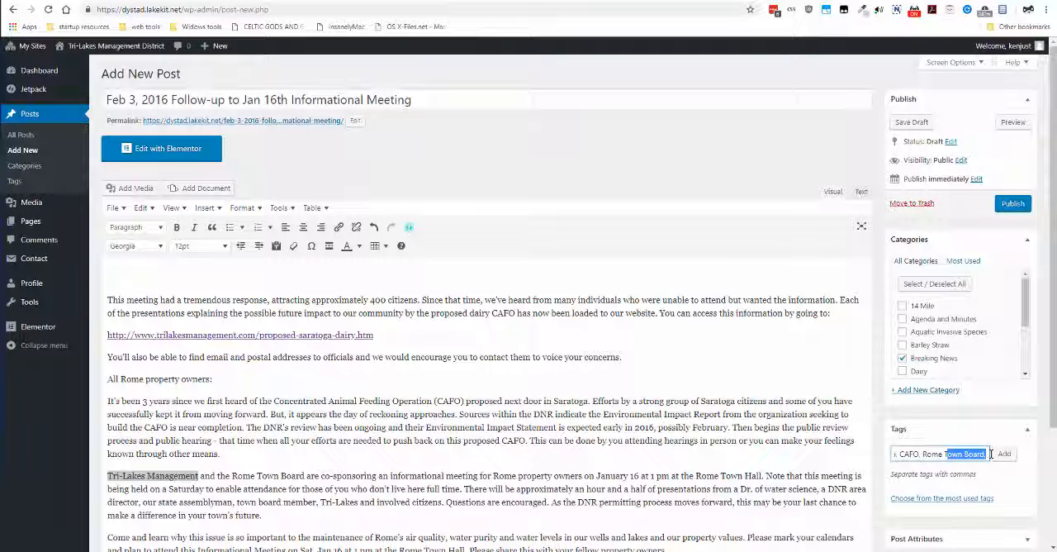
pyautogui.click(990, 454)
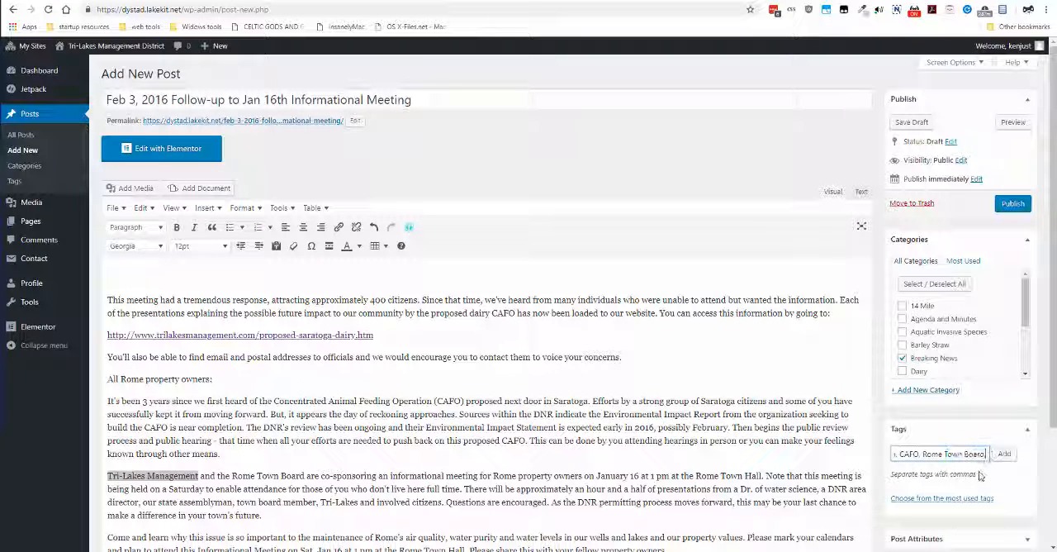
pyautogui.write(',')
pyautogui.hotkey('ctrl', 'v')
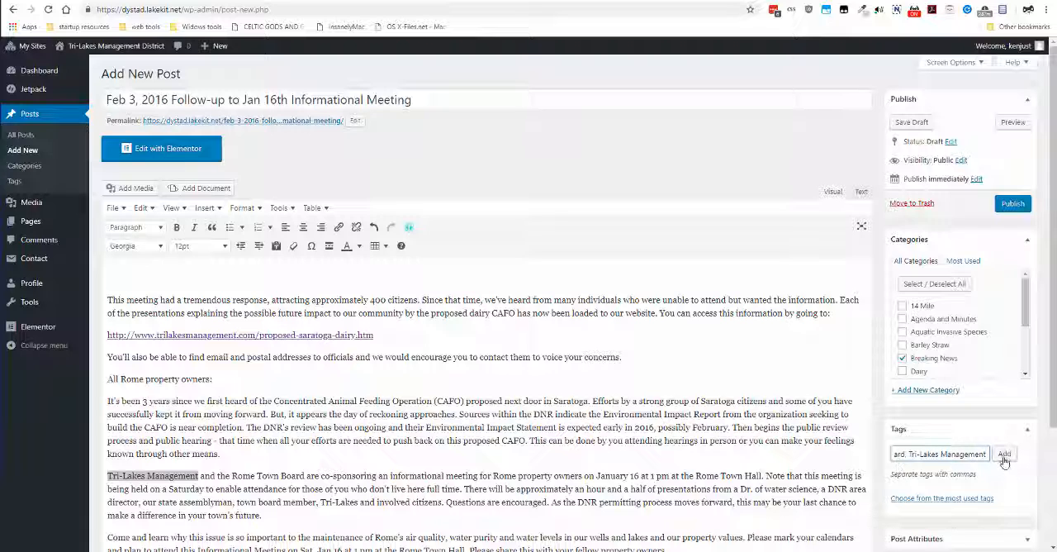
pyautogui.click(1005, 459)
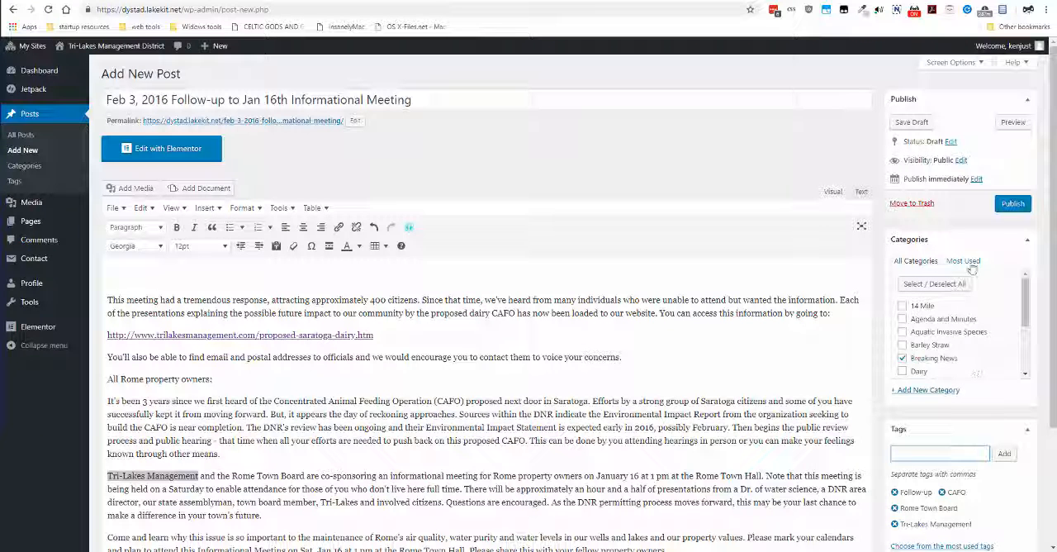
# Set the post's publish date to February 3, 2016
pyautogui.click(976, 179)
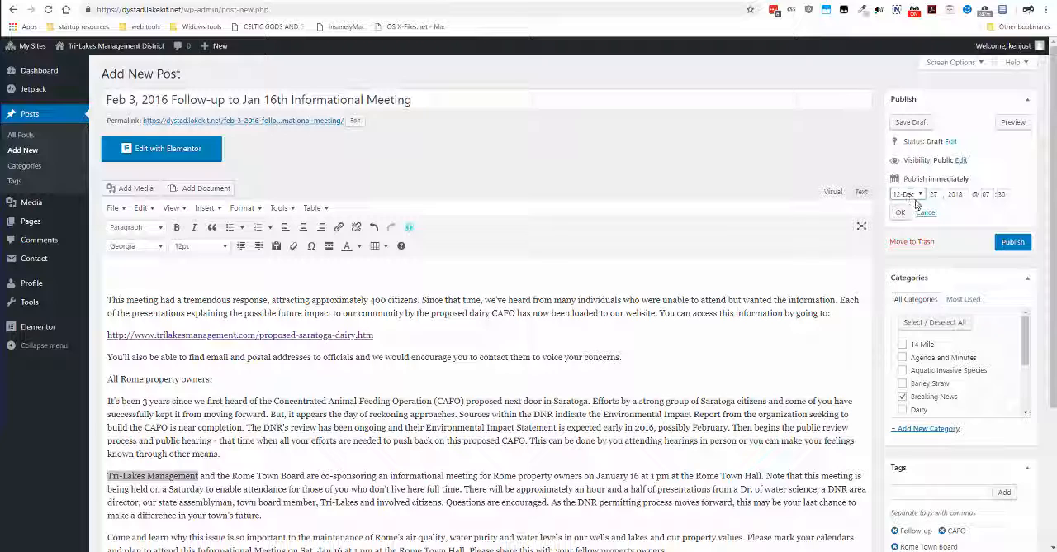
pyautogui.click(961, 194)
pyautogui.doubleClick(960, 194)
pyautogui.click(920, 194)
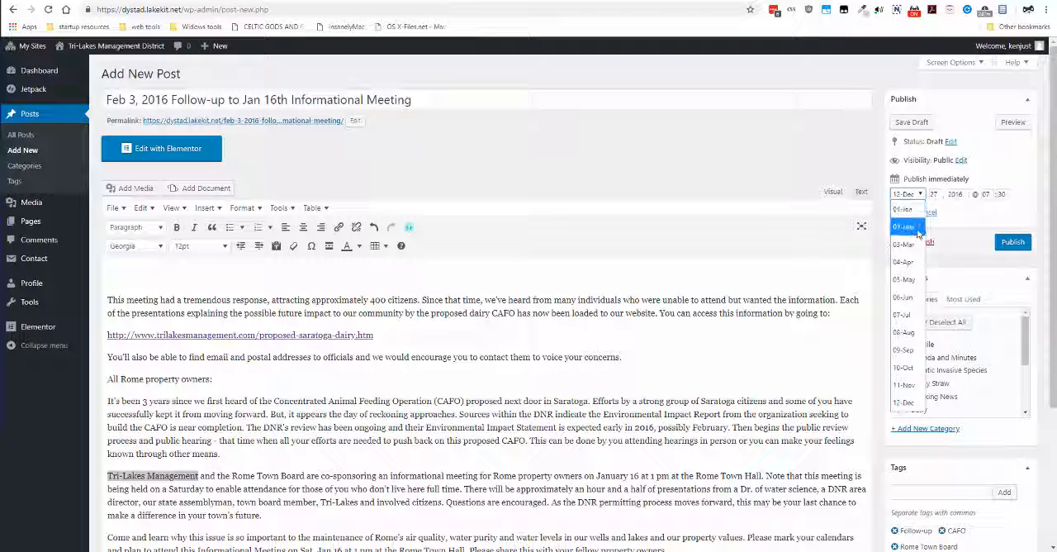
pyautogui.click(904, 226)
pyautogui.doubleClick(931, 194)
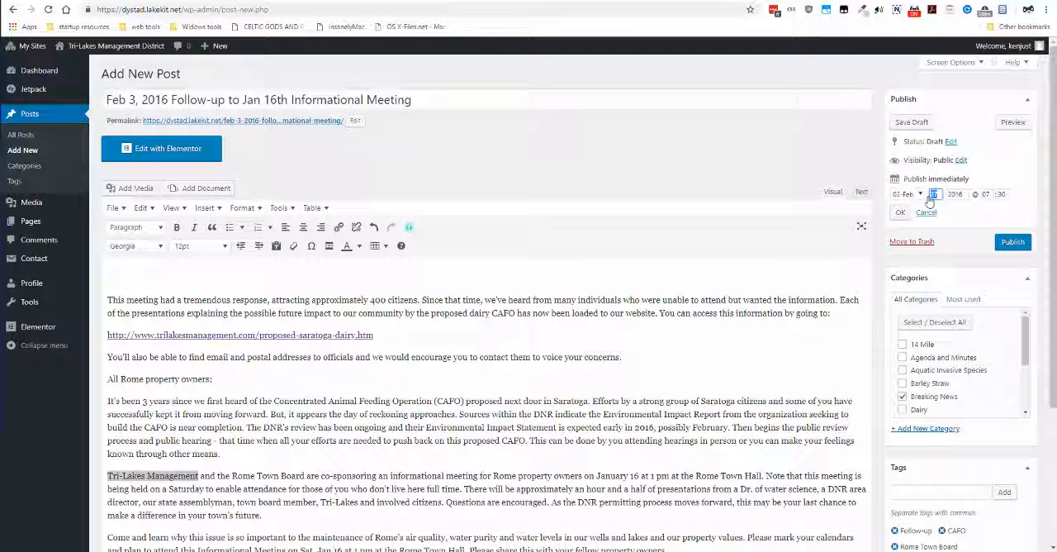
pyautogui.write('03')
pyautogui.click(959, 210)
# Check the post's content and settings, and publish the post
pyautogui.scroll(-3, 495, 305)
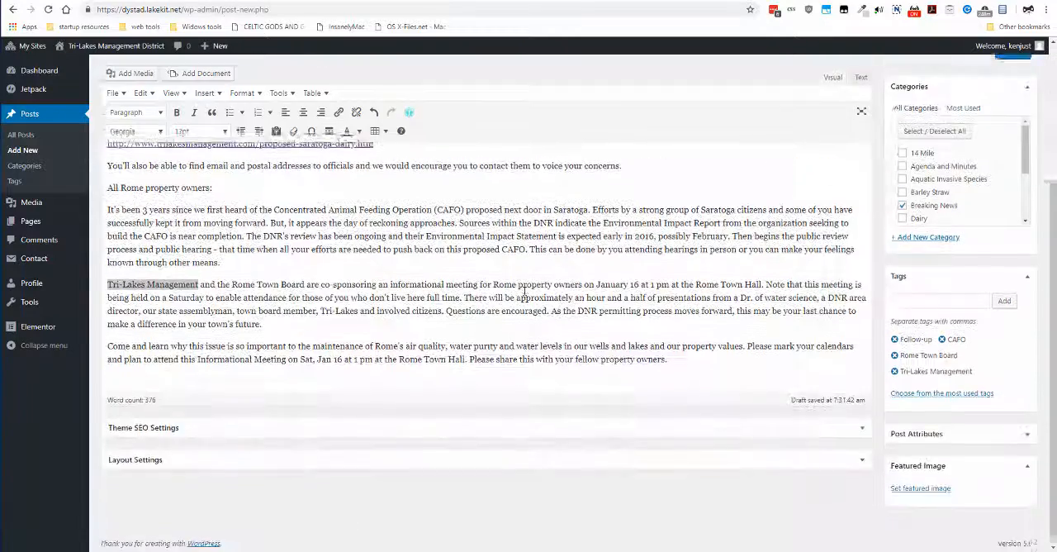
pyautogui.scroll(1, 523, 289)
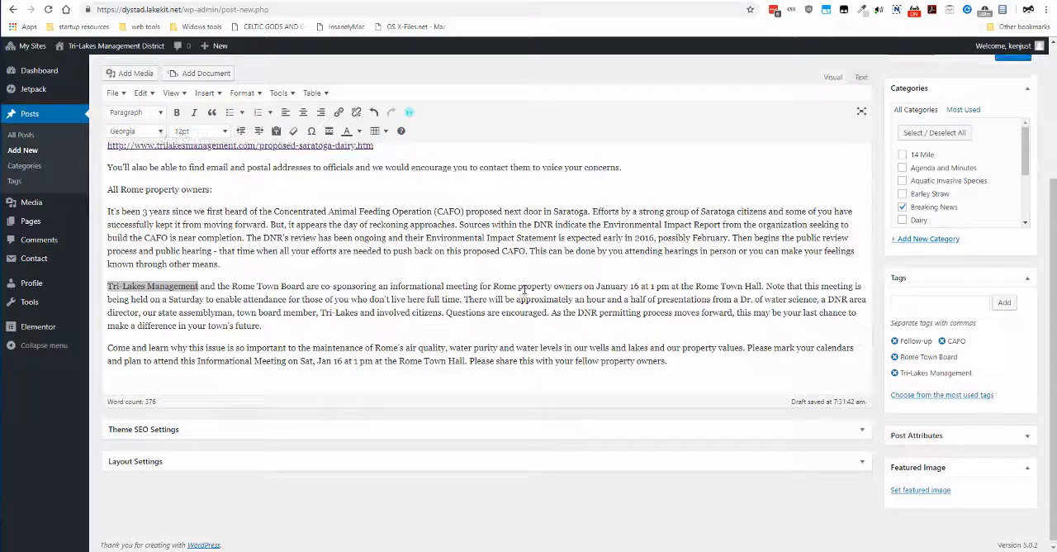
pyautogui.scroll(2, 523, 289)
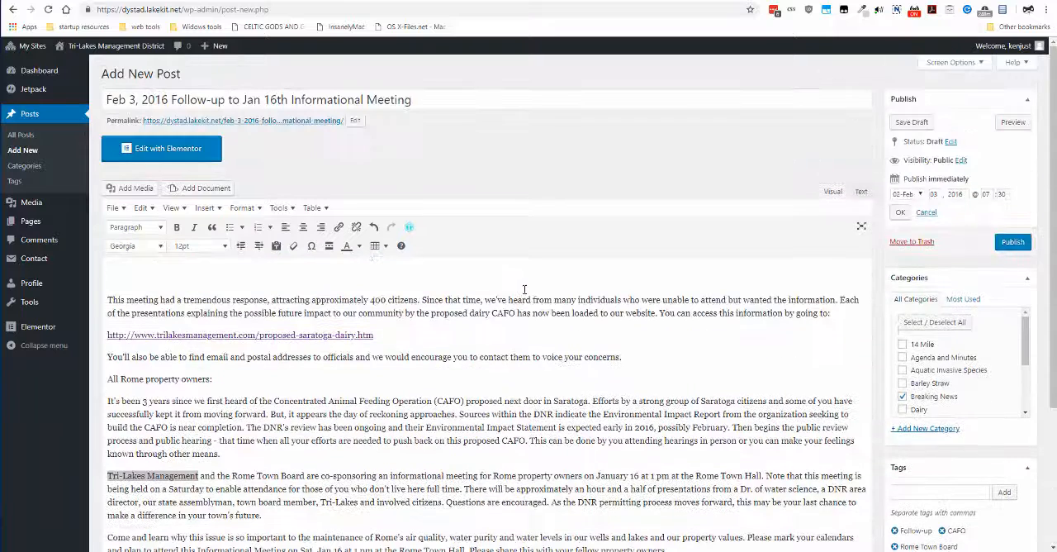
pyautogui.click(1013, 245)
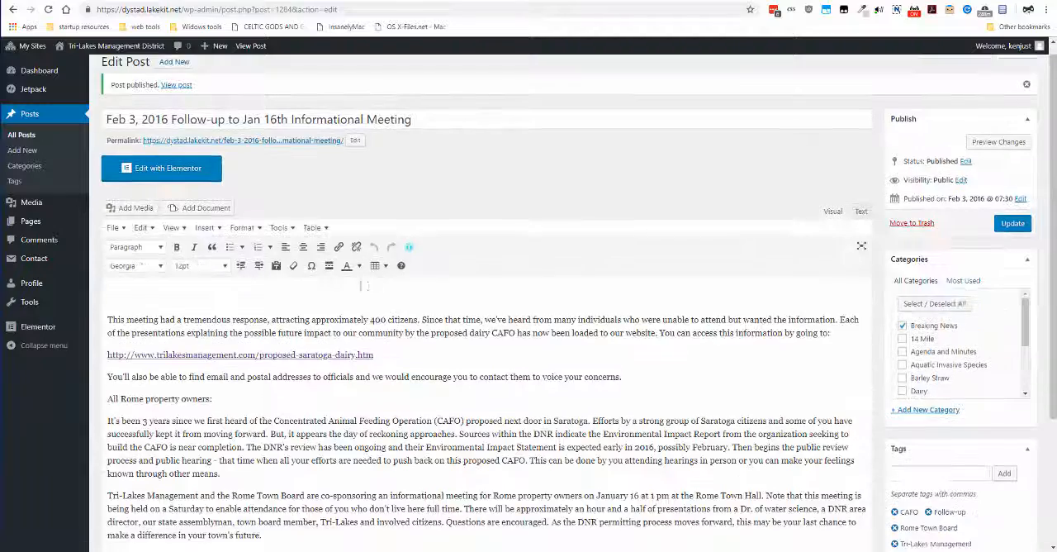
# View the media library images available as the post's featured image and leave without choosing one
pyautogui.scroll(-3, 361, 285)
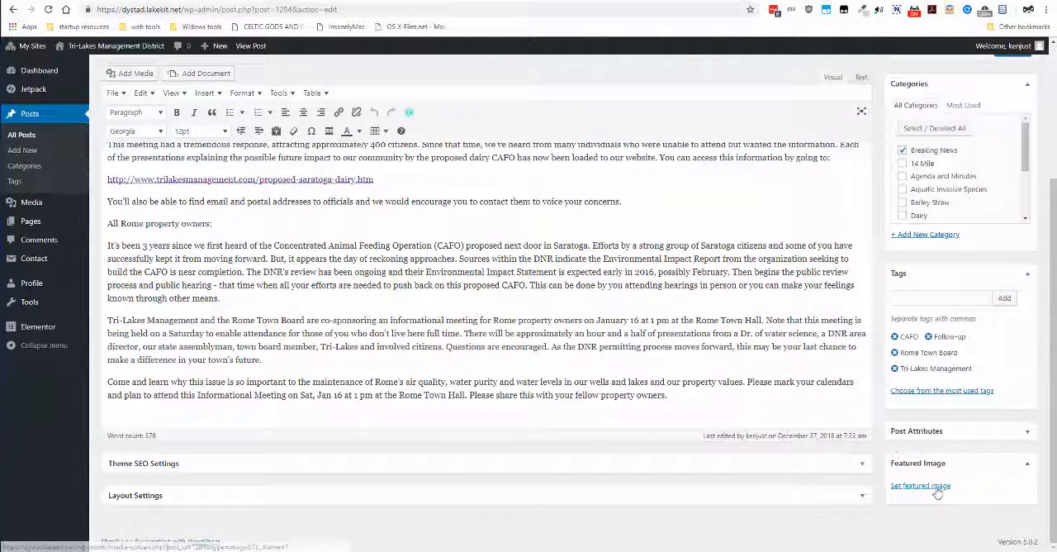
pyautogui.scroll(3, 577, 247)
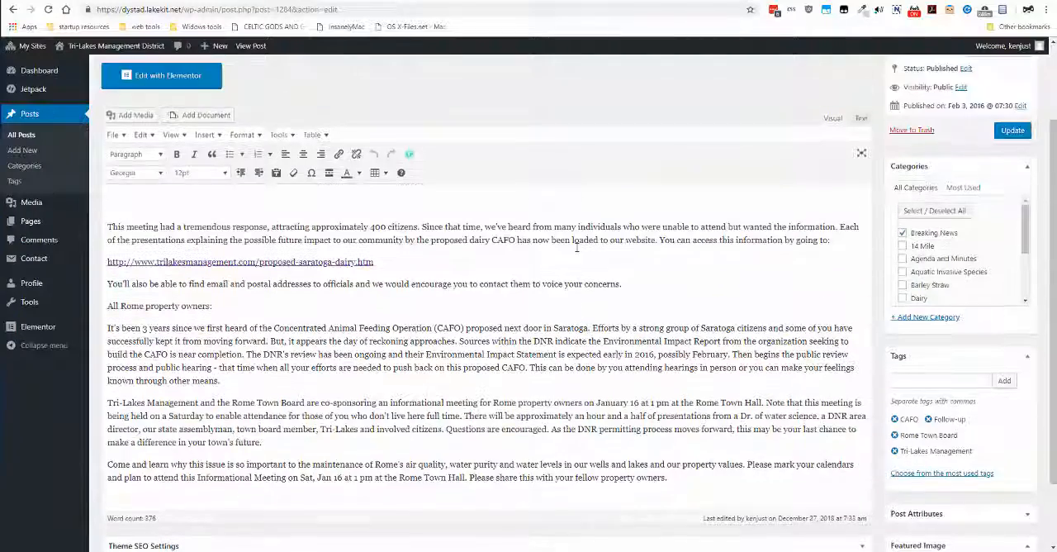
pyautogui.scroll(-3, 577, 251)
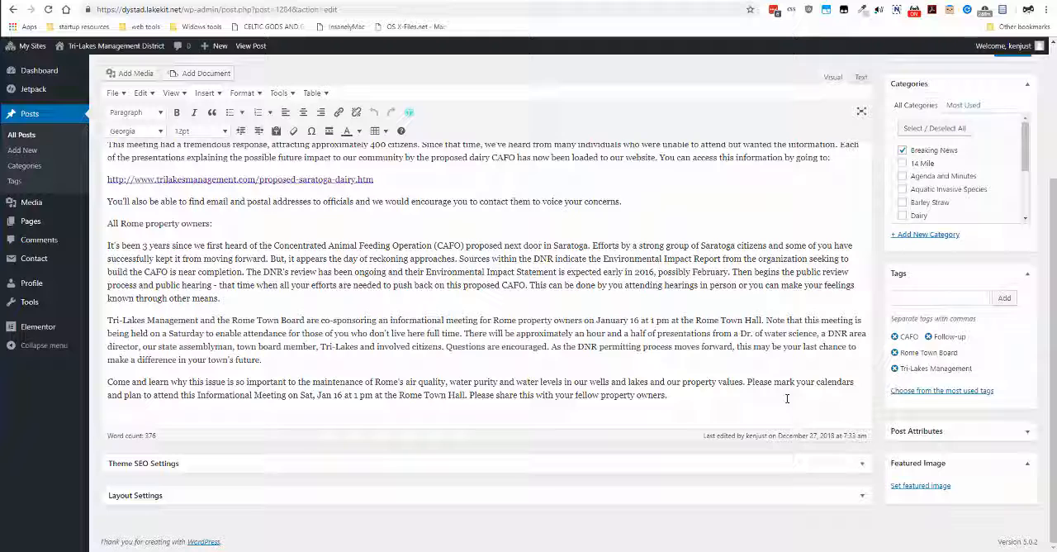
pyautogui.click(922, 487)
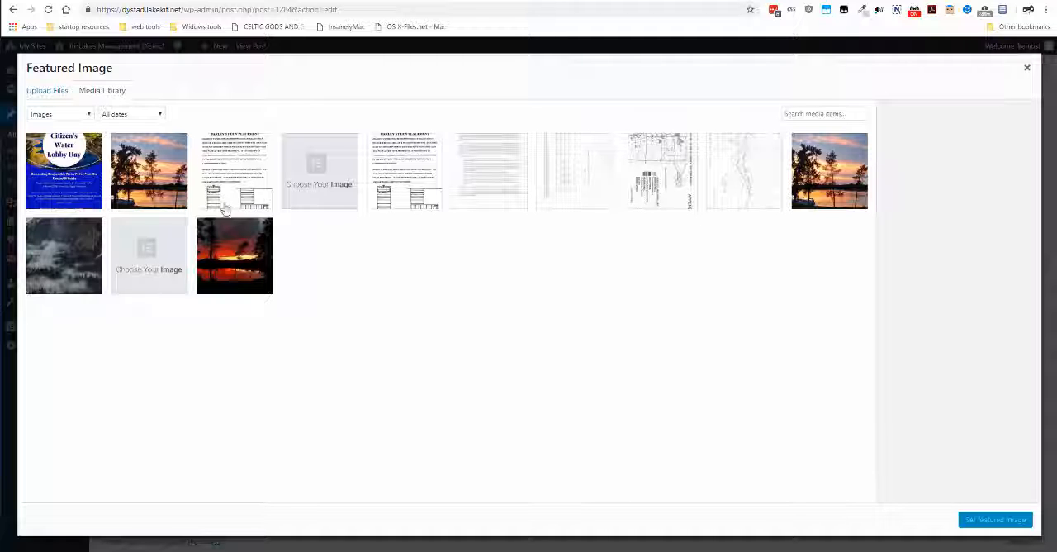
pyautogui.click(1027, 71)
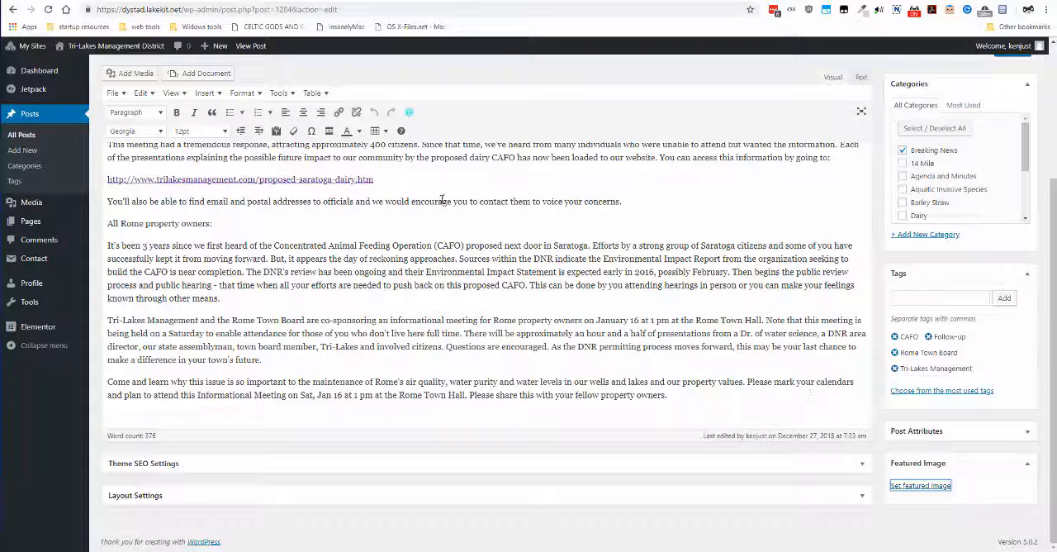
# Update the published post
pyautogui.scroll(2, 442, 200)
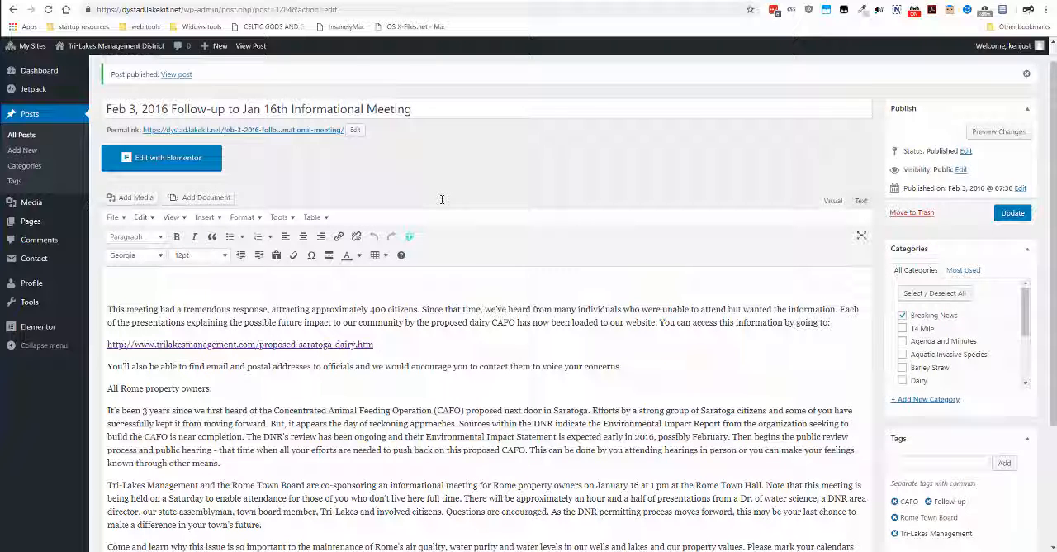
pyautogui.scroll(1, 442, 200)
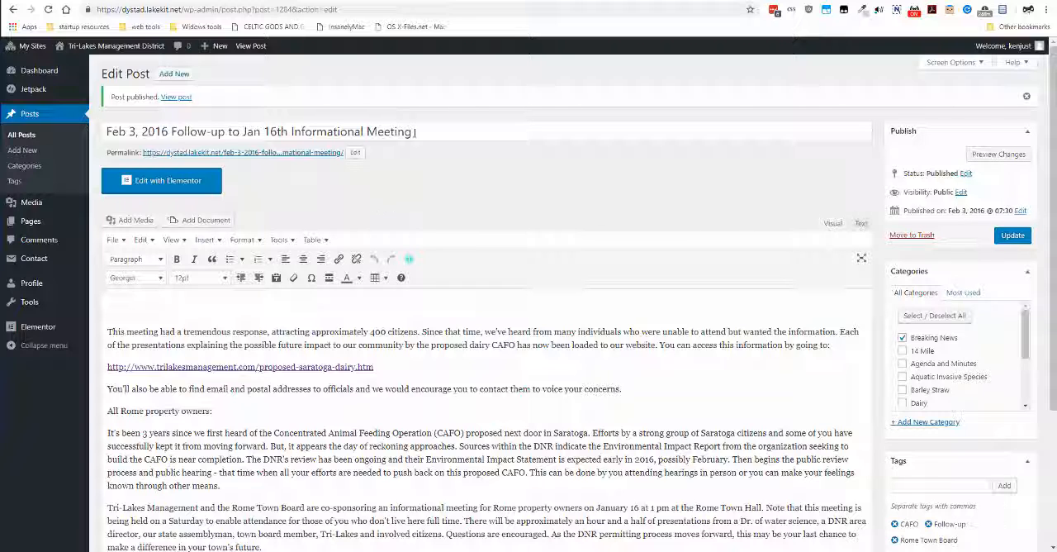
pyautogui.click(1013, 235)
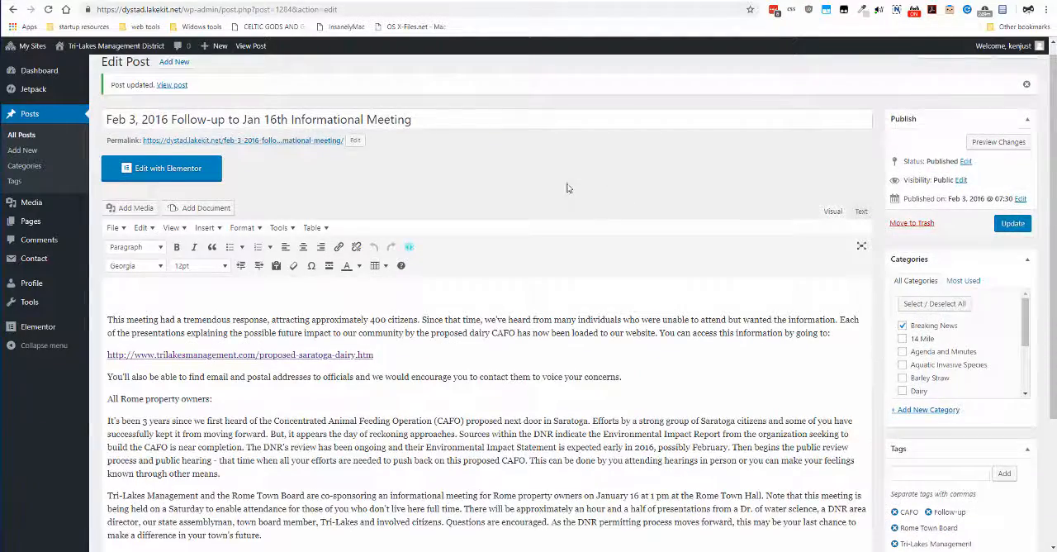
# Open the post for editing with Elementor and remove the blank line above the article's first paragraph
pyautogui.scroll(-3, 561, 185)
pyautogui.scroll(4, 330, 215)
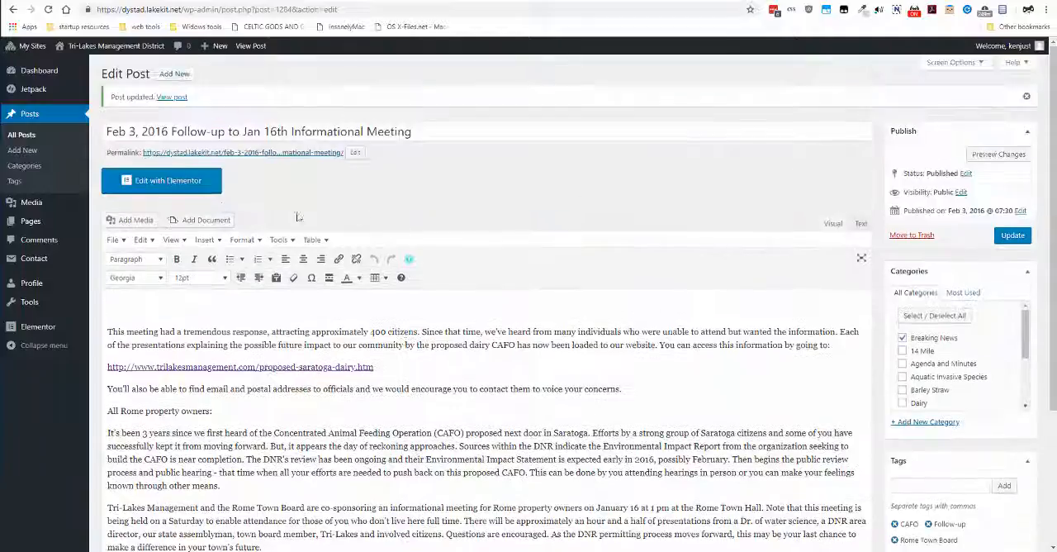
pyautogui.click(201, 185)
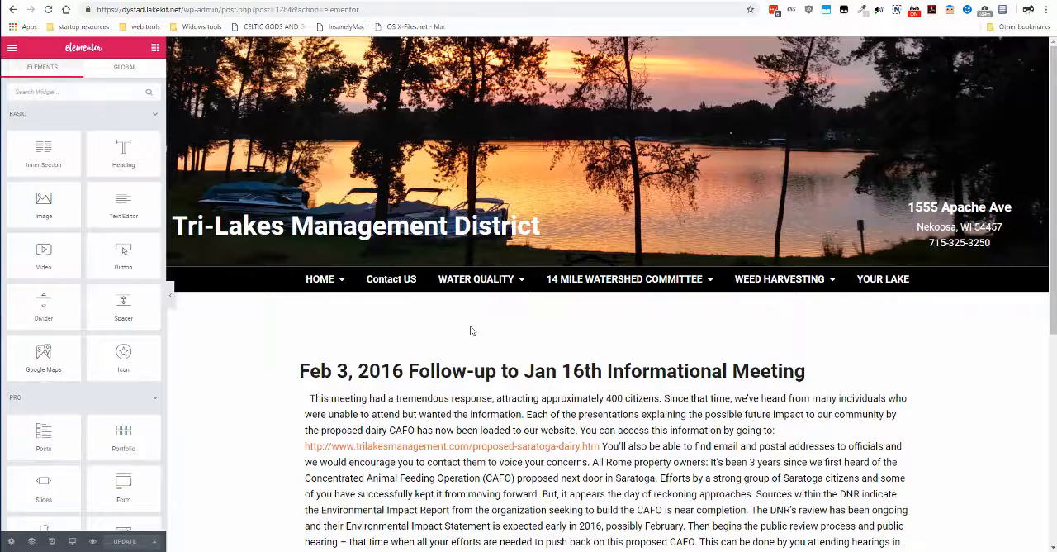
pyautogui.scroll(-2, 471, 331)
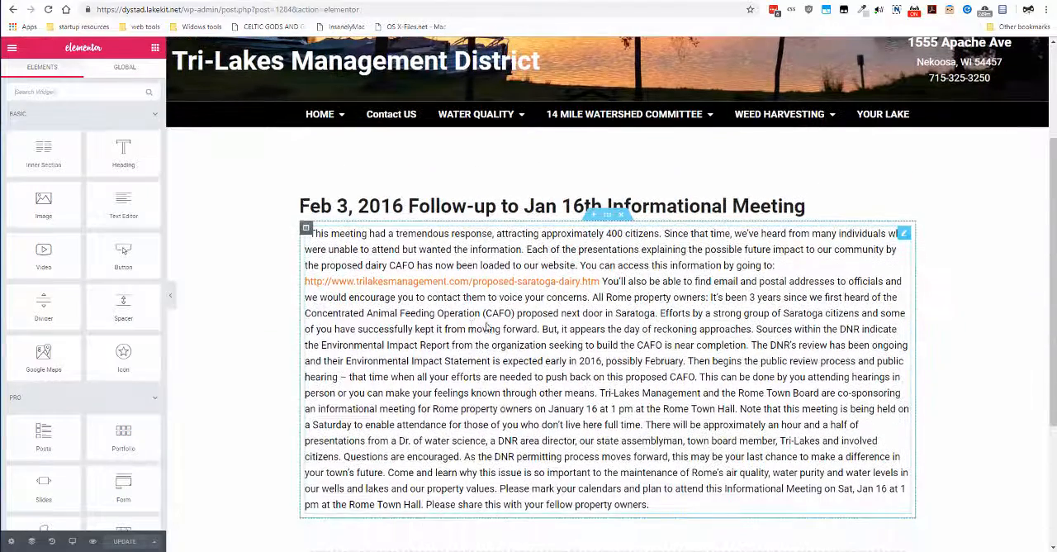
pyautogui.click(488, 328)
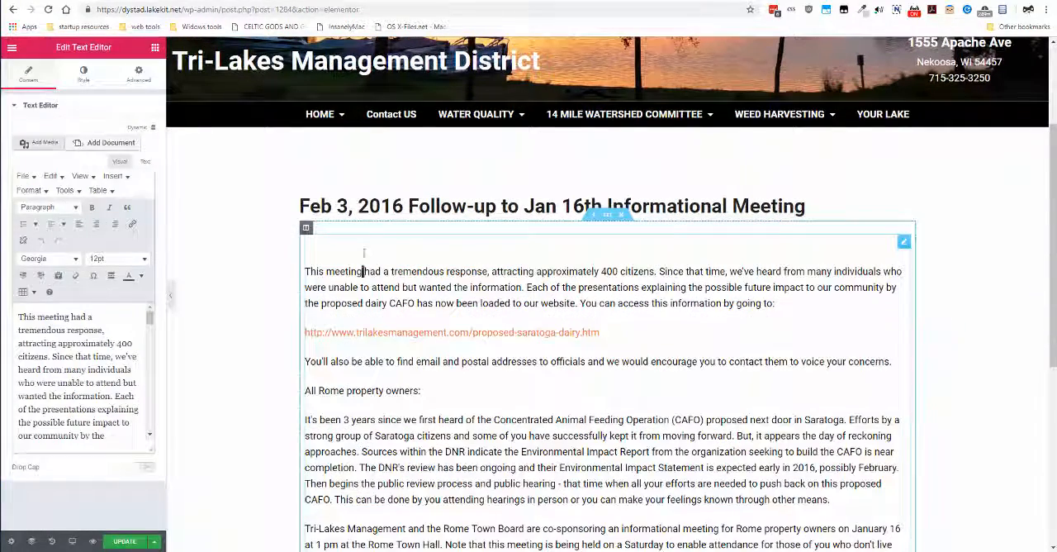
pyautogui.click(305, 274)
pyautogui.press('BackSpace')
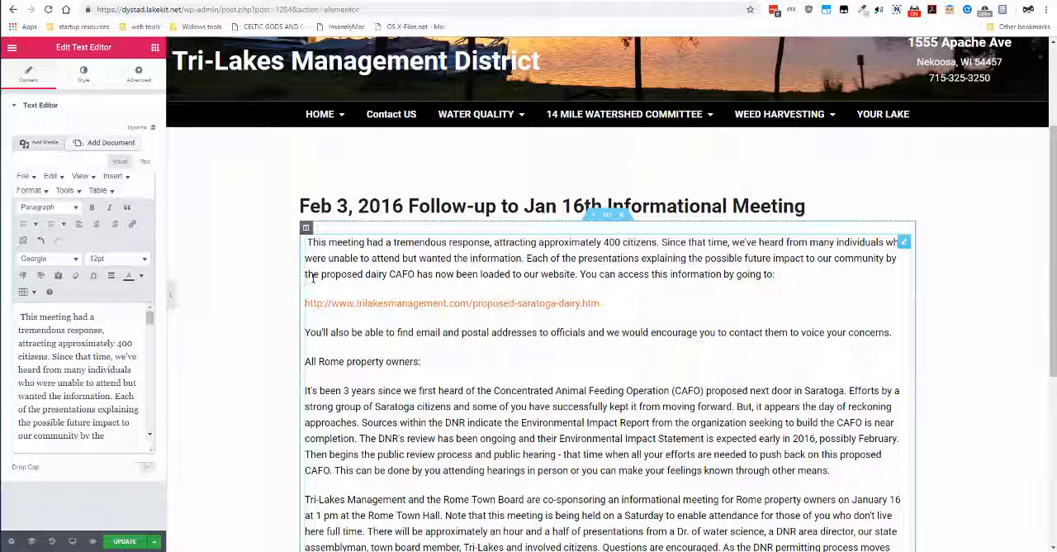
# Examine the layout and paragraph spacing of the whole article in the Elementor page view
pyautogui.scroll(-1, 475, 273)
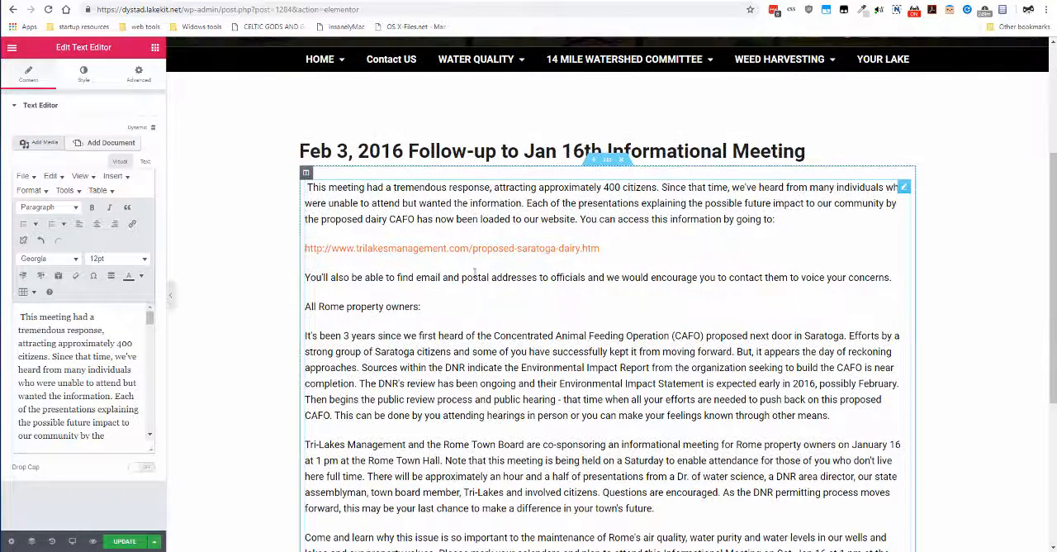
pyautogui.scroll(-2, 531, 256)
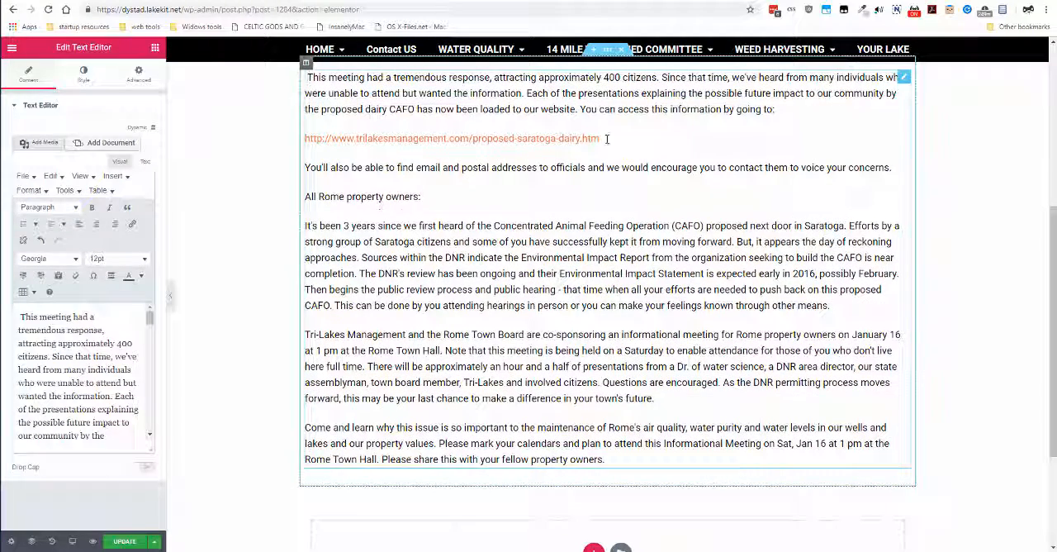
pyautogui.scroll(1, 618, 148)
pyautogui.scroll(-1, 623, 149)
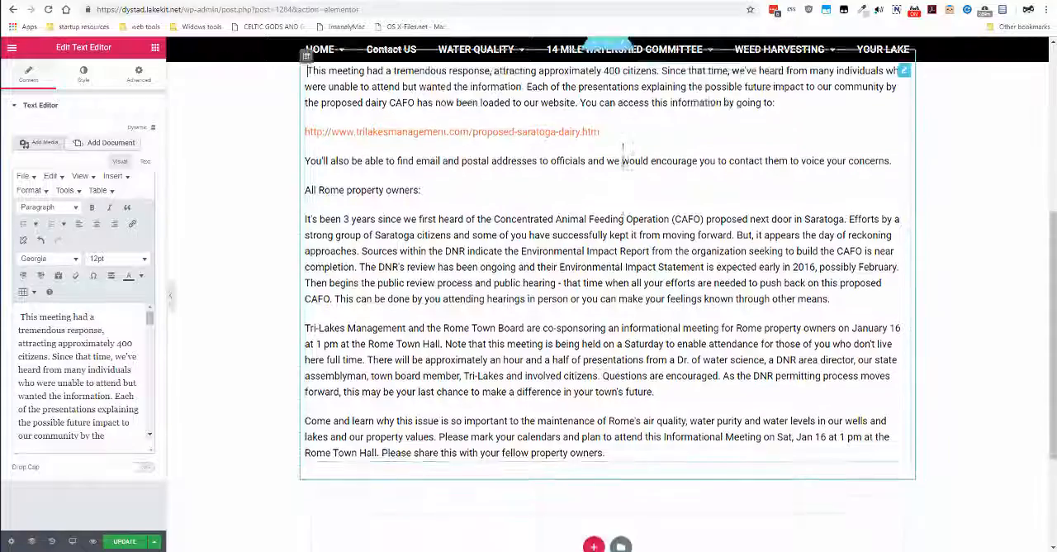
pyautogui.scroll(-1, 622, 148)
pyautogui.scroll(3, 622, 161)
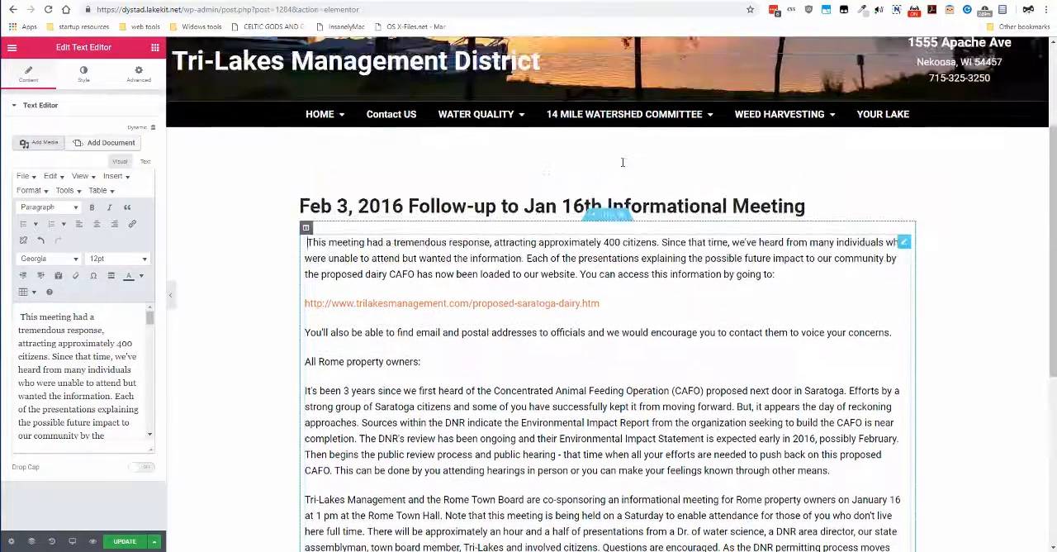
pyautogui.scroll(-4, 622, 161)
pyautogui.scroll(3, 438, 233)
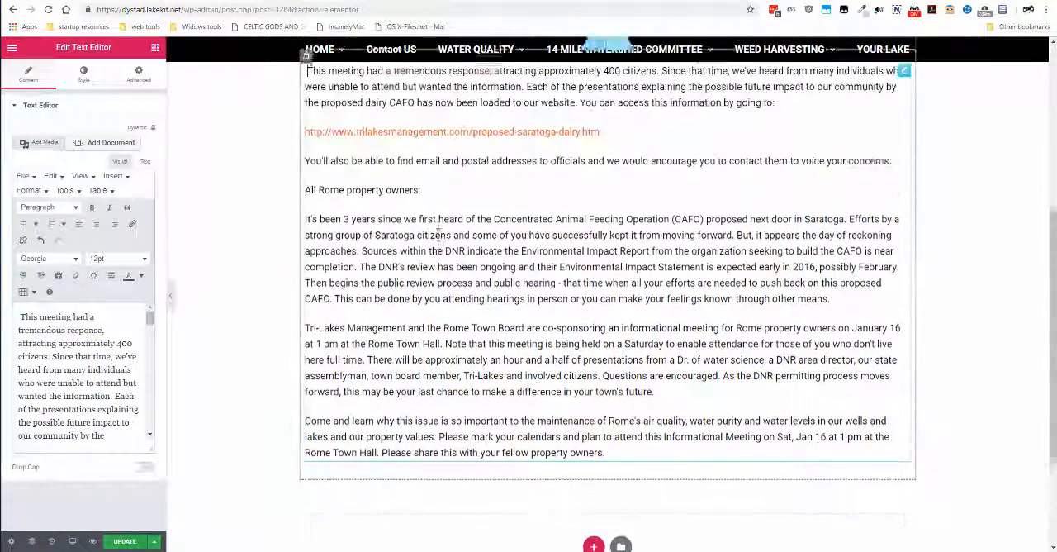
pyautogui.scroll(-3, 438, 233)
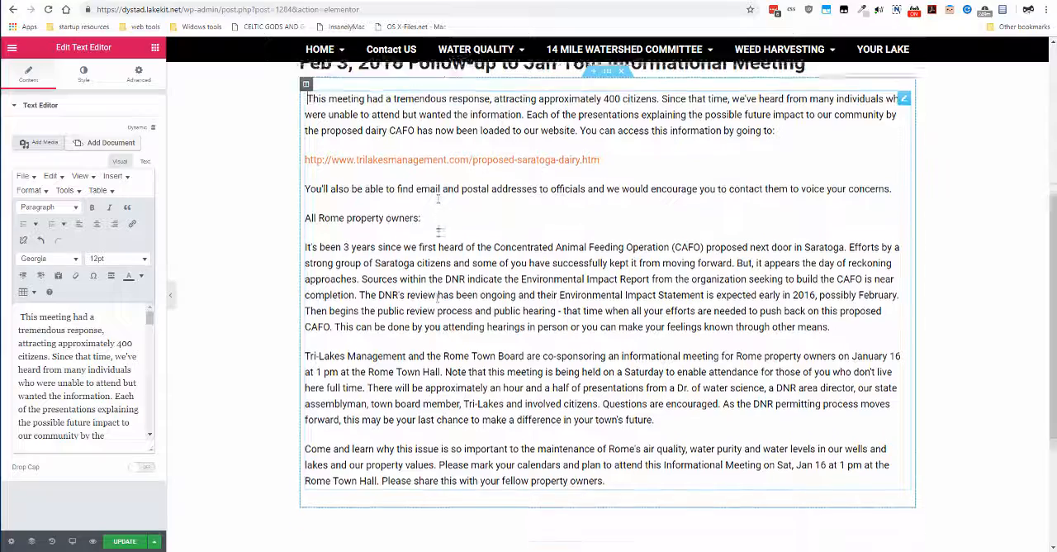
# Save the Elementor text changes and check the post in a page preview
pyautogui.click(121, 541)
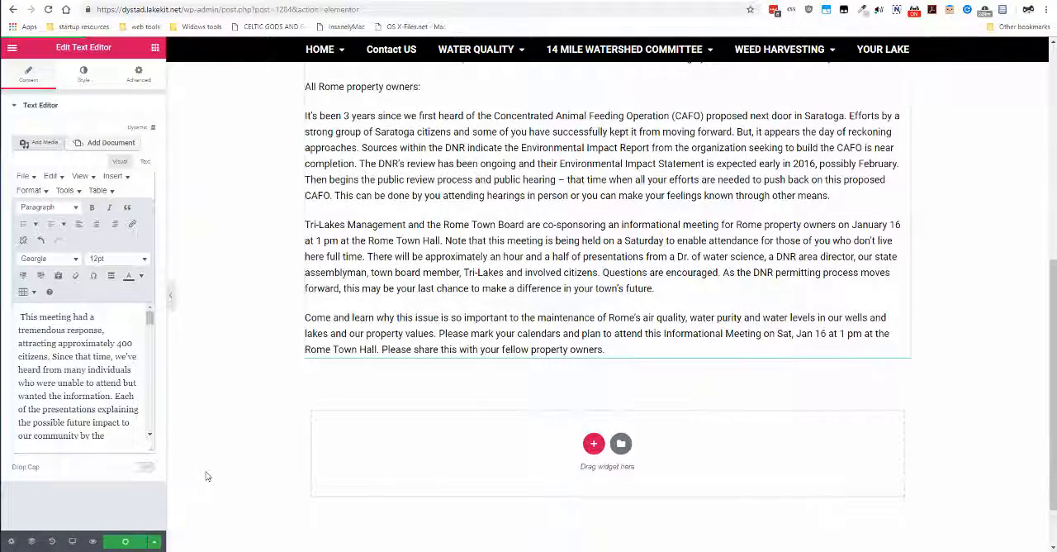
pyautogui.scroll(4, 232, 421)
pyautogui.scroll(1, 233, 421)
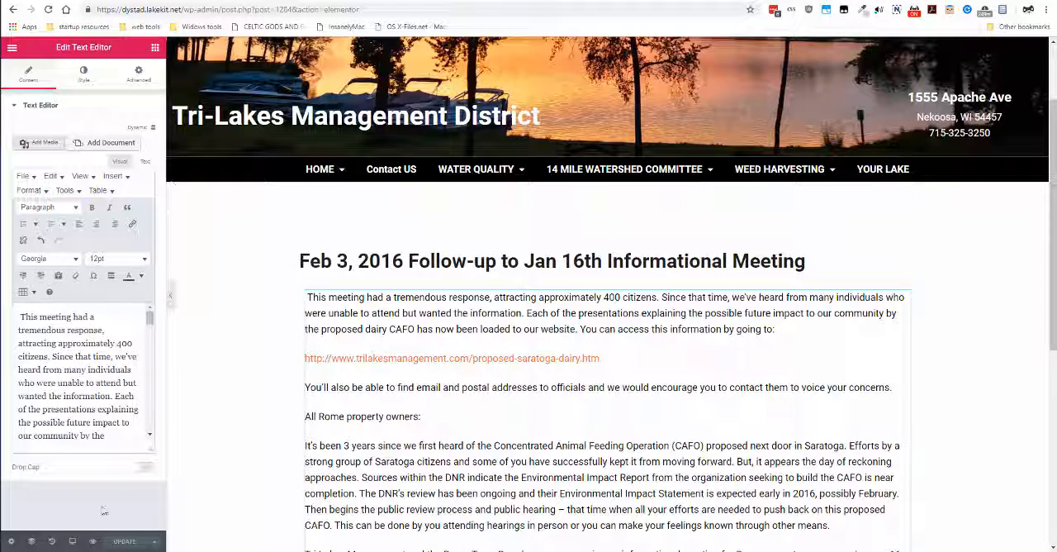
pyautogui.click(91, 541)
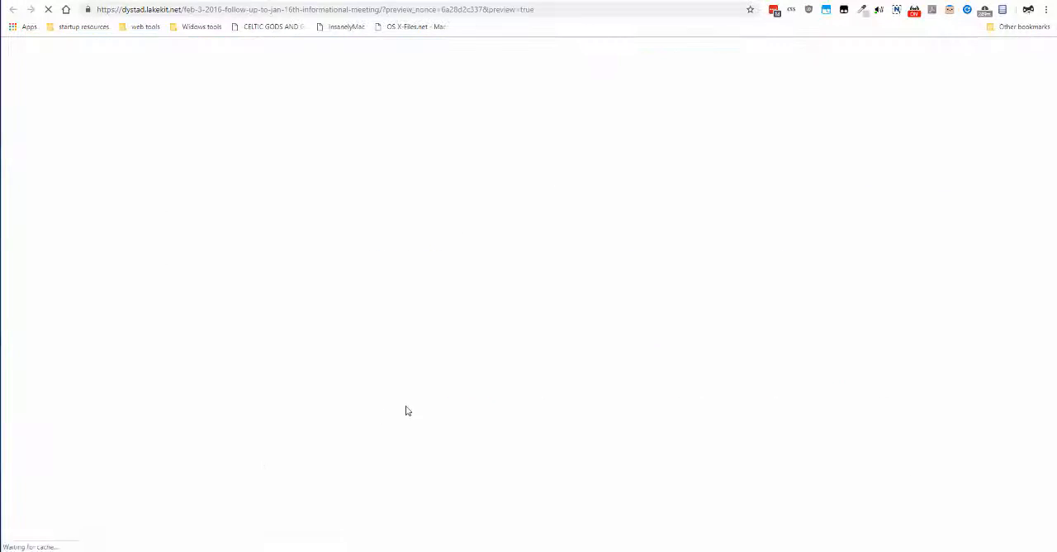
pyautogui.scroll(-3, 406, 411)
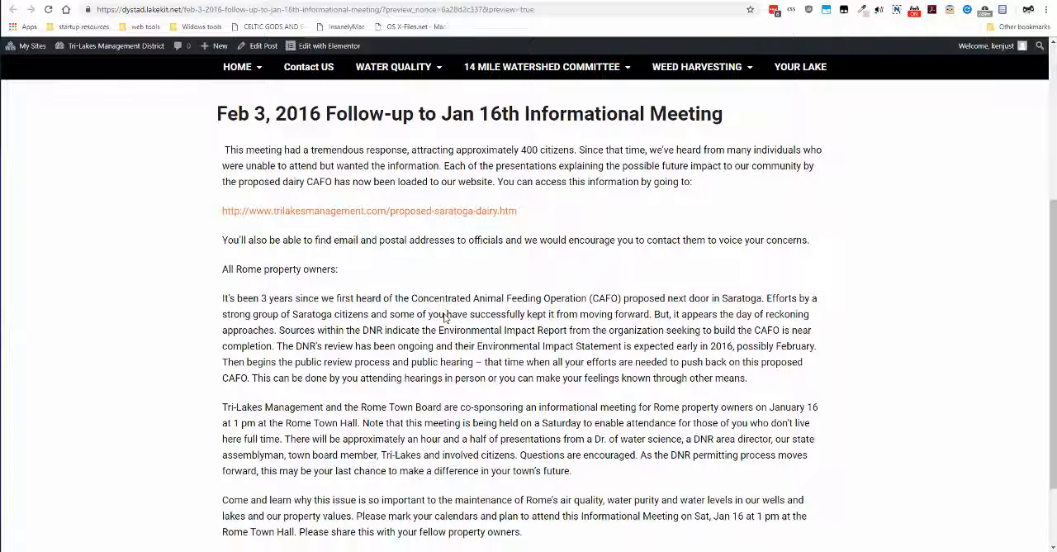
pyautogui.scroll(-1, 444, 316)
pyautogui.scroll(1, 446, 317)
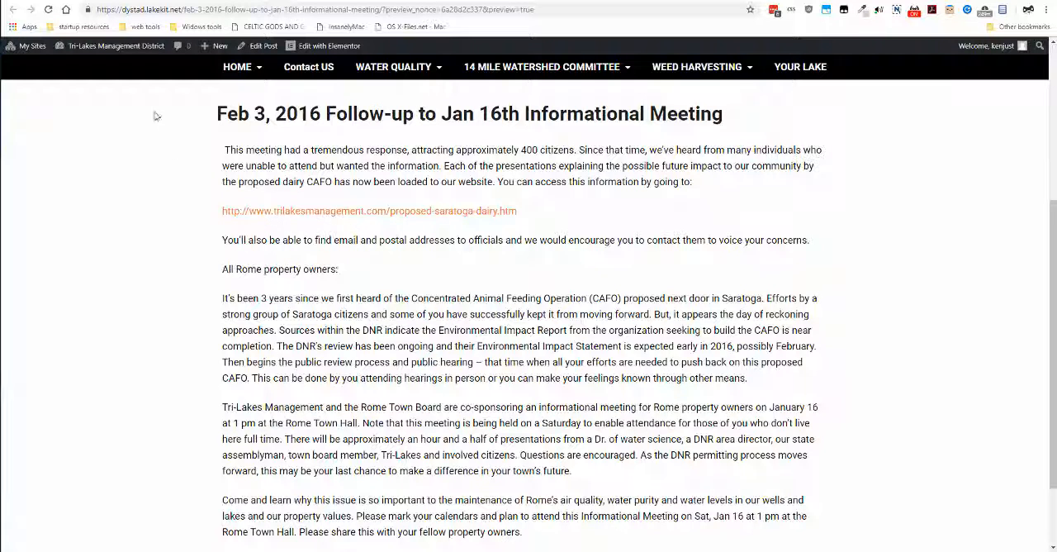
# Return to the Elementor editor, delete the leading space before "This meeting", and save the update to check in the preview
pyautogui.click(354, 46)
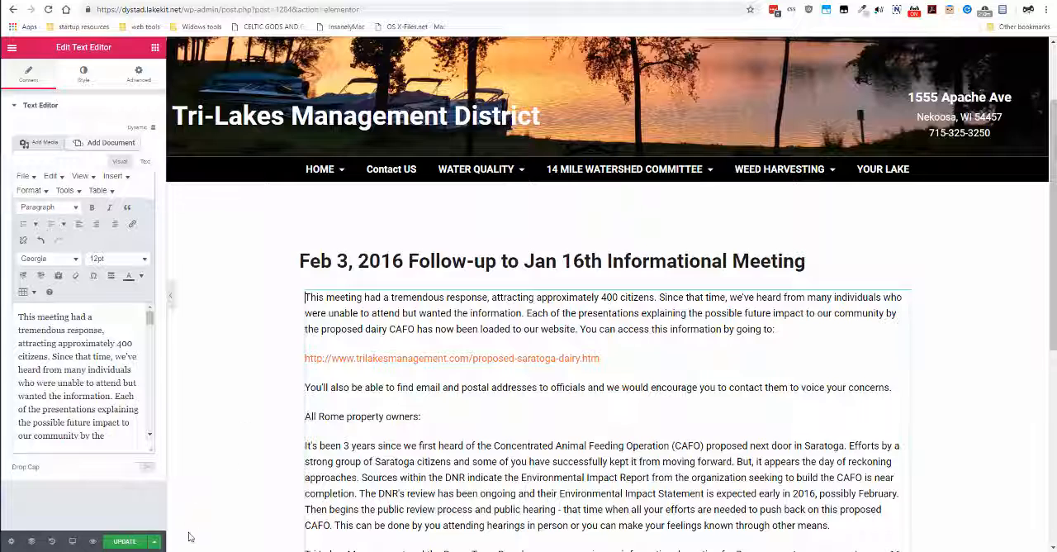
pyautogui.click(124, 542)
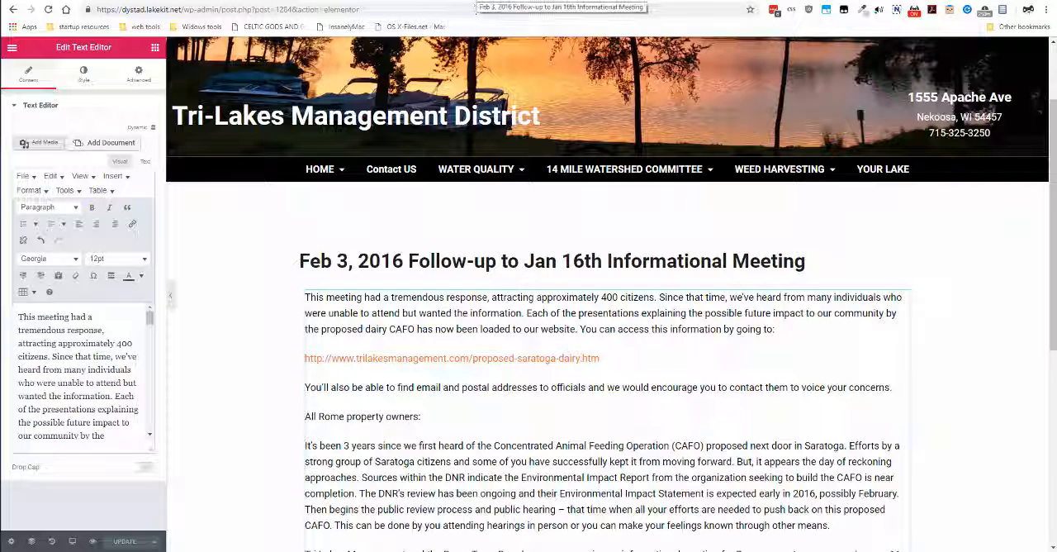
pyautogui.click(476, 2)
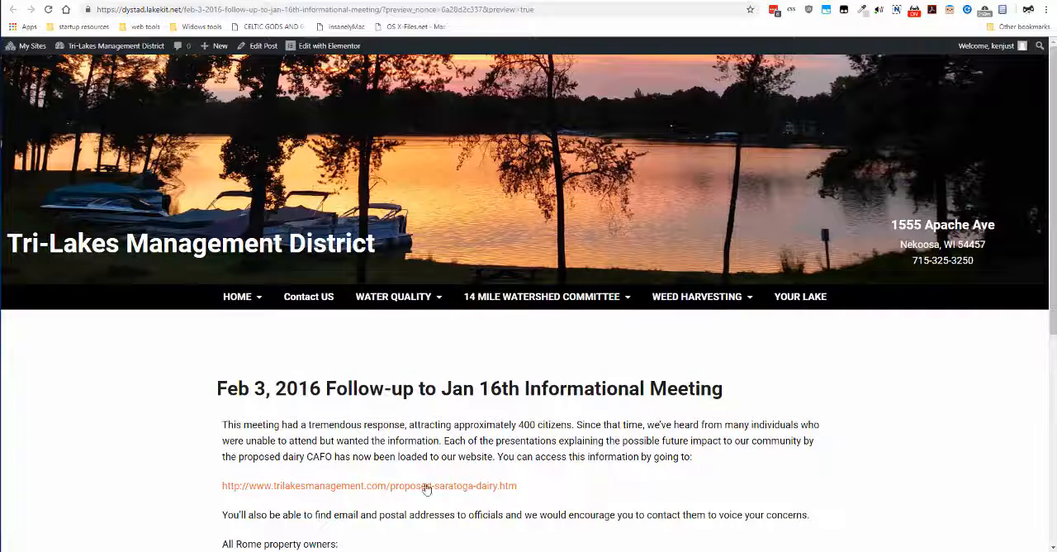
pyautogui.scroll(-4, 489, 366)
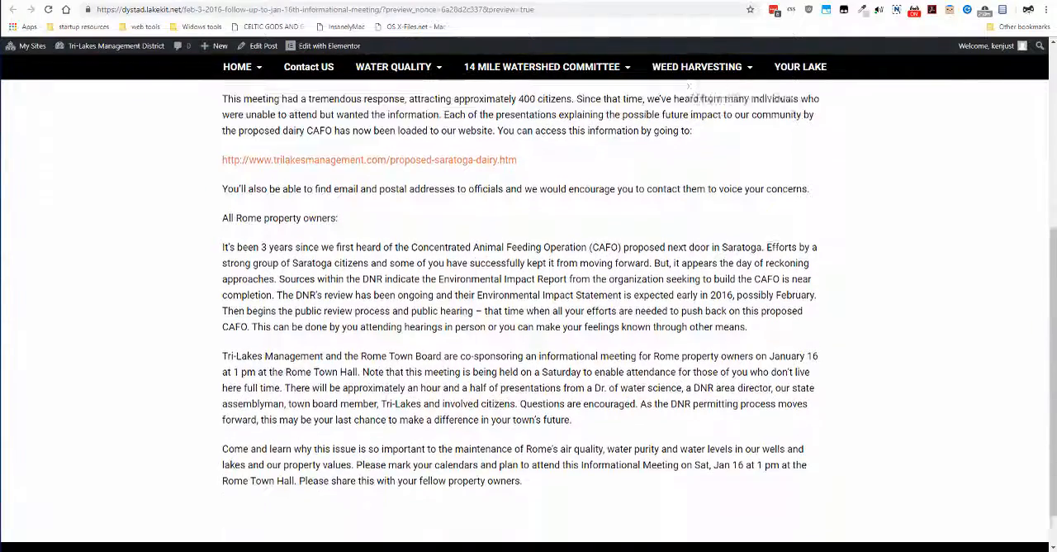
# Review the previewed Feb 3, 2016 article down to the footer and compare it with its Elementor editor view
pyautogui.scroll(-1, 474, 371)
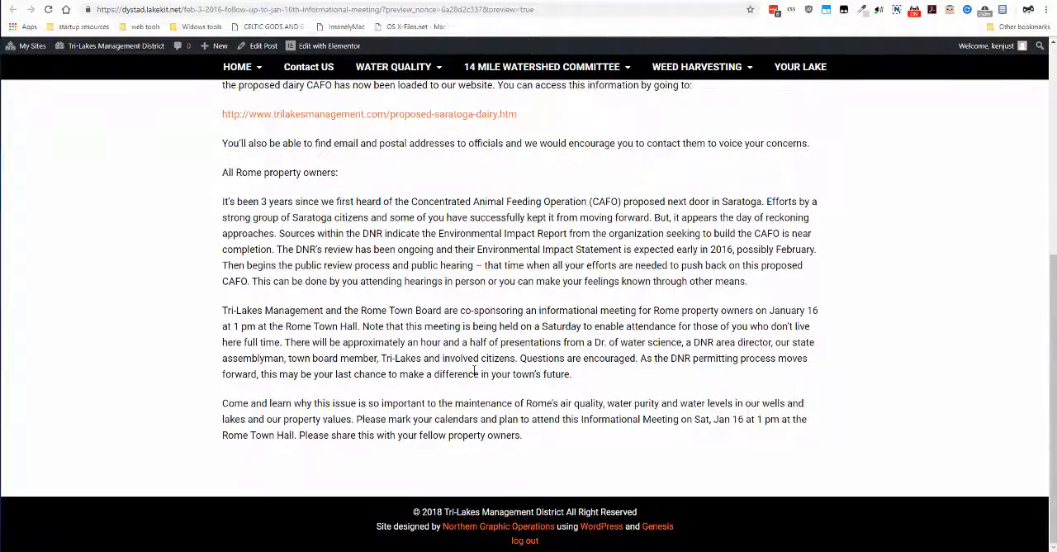
pyautogui.scroll(2, 475, 371)
pyautogui.scroll(4, 475, 371)
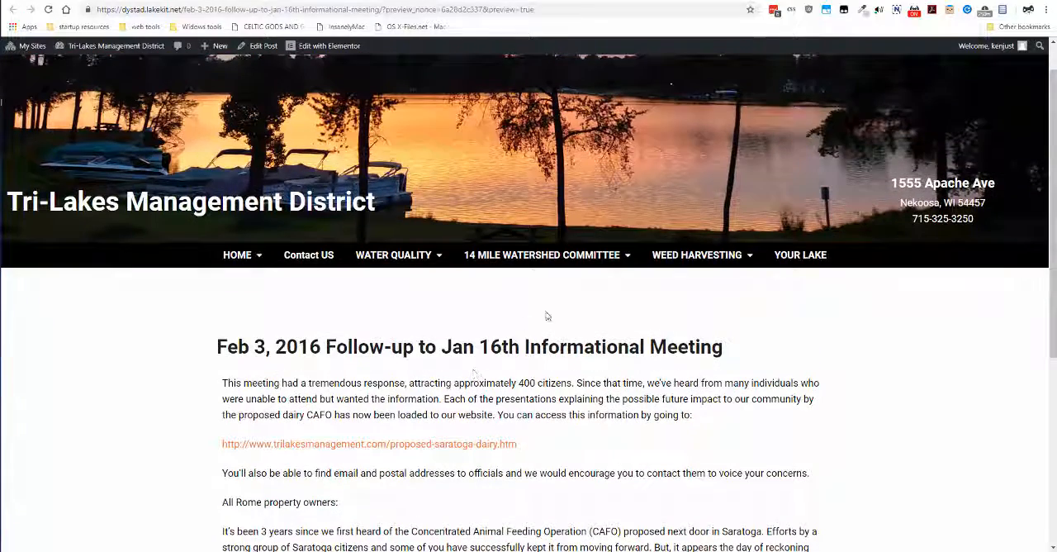
pyautogui.scroll(-2, 546, 317)
pyautogui.scroll(3, 546, 316)
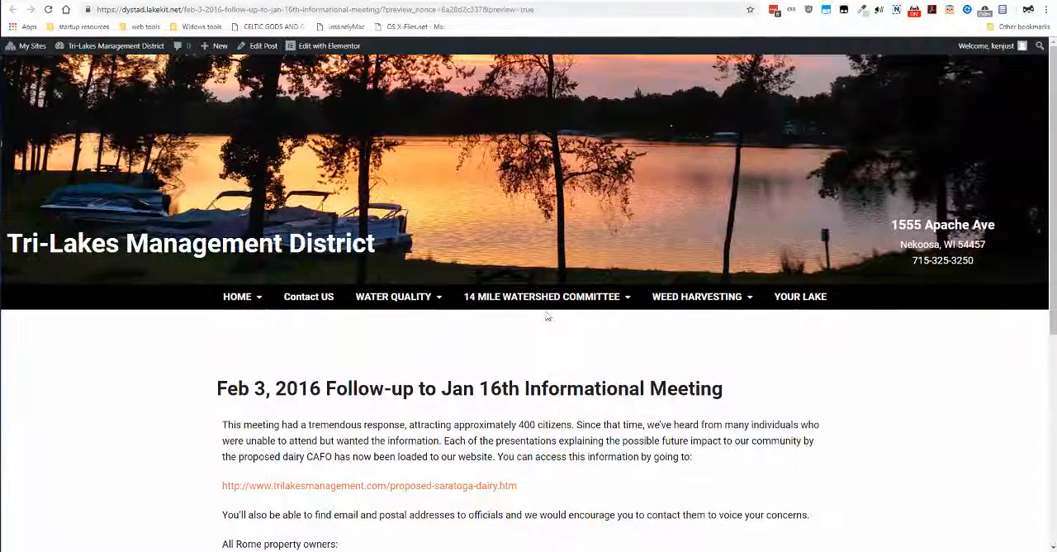
pyautogui.click(462, 2)
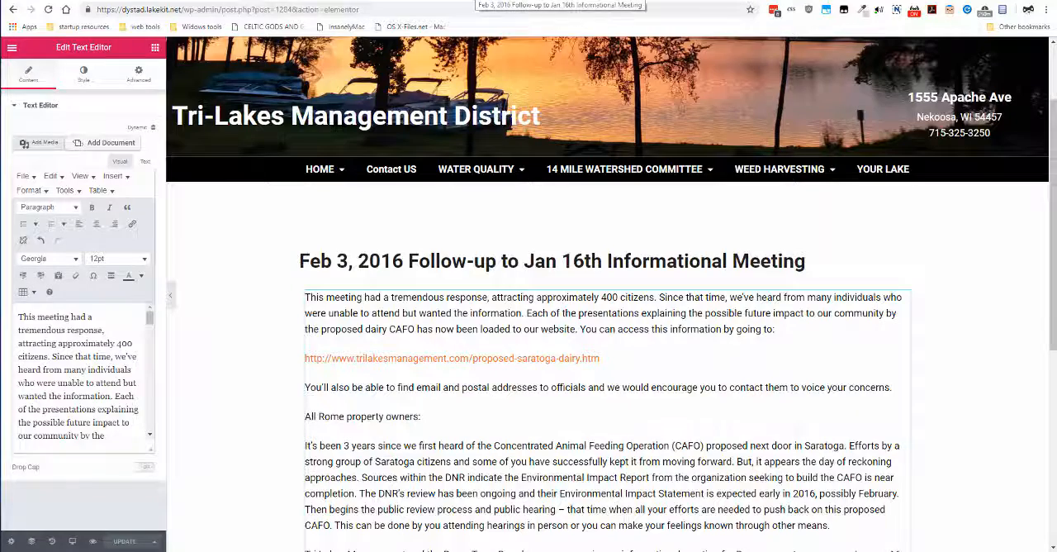
pyautogui.click(475, 2)
pyautogui.scroll(-2, 537, 317)
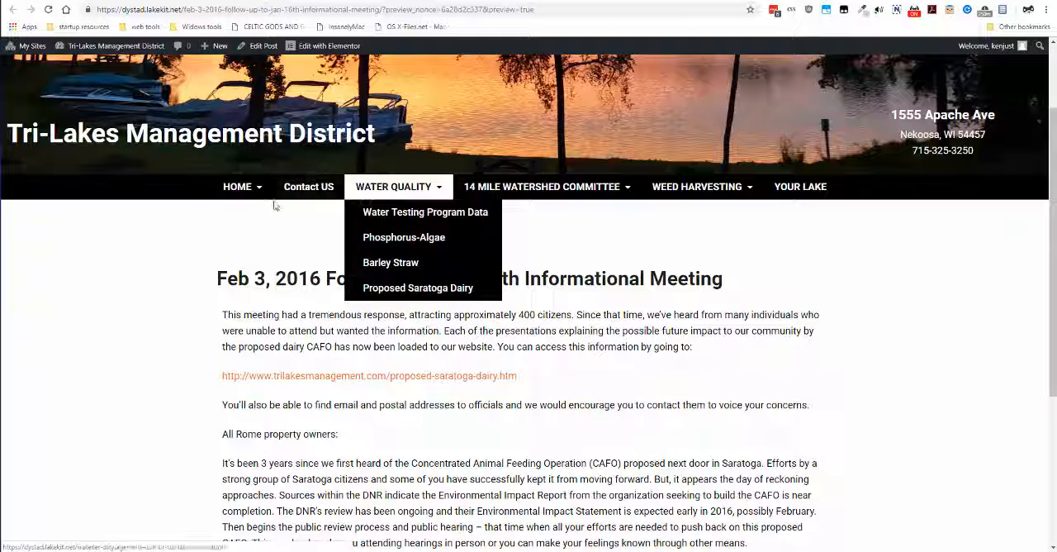
# Load the site's Breaking News page by replacing the post path in the preview address with breaking-news
pyautogui.click(190, 10)
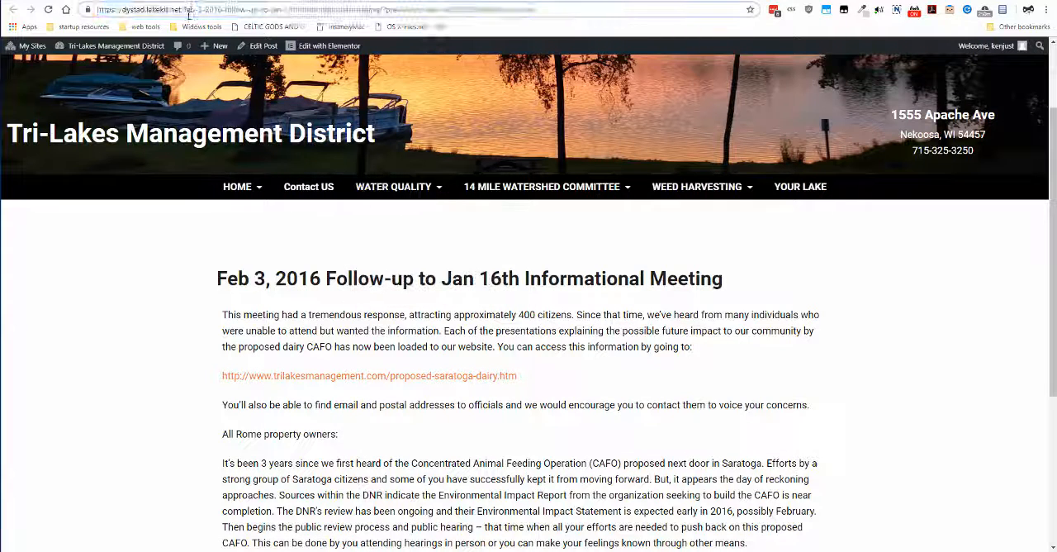
pyautogui.moveTo(184, 10); pyautogui.dragTo(568, 11)
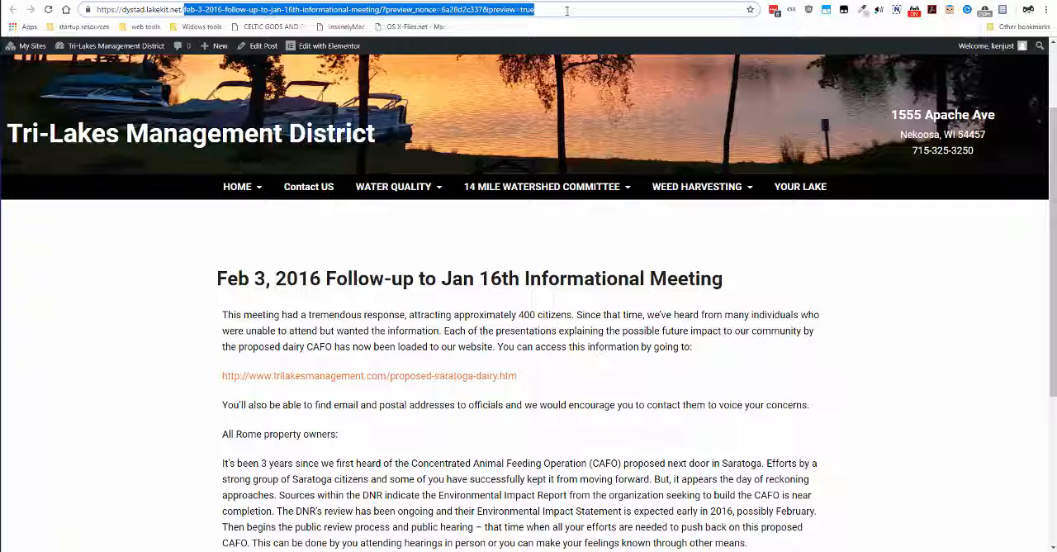
pyautogui.write('breakin')
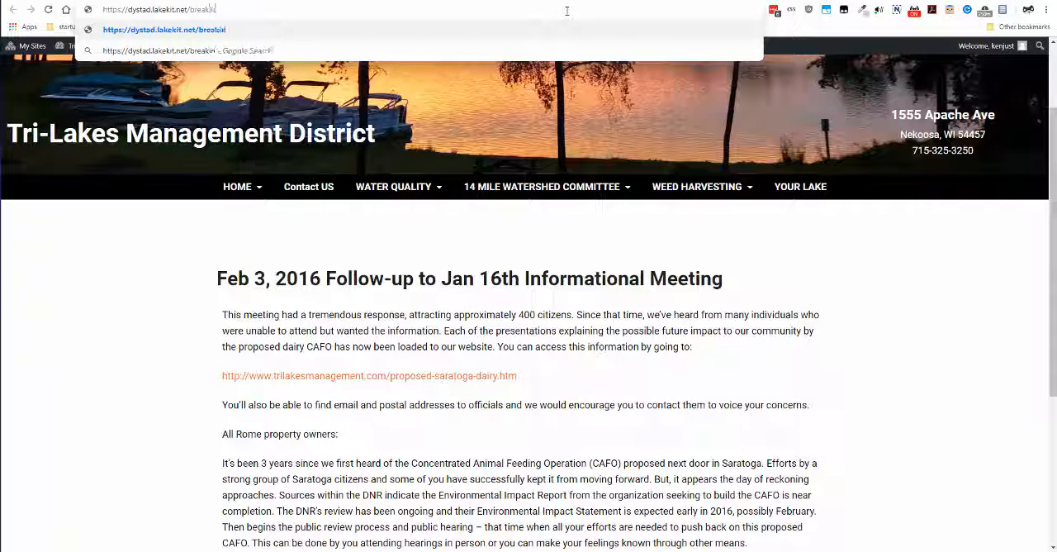
pyautogui.write('g-news')
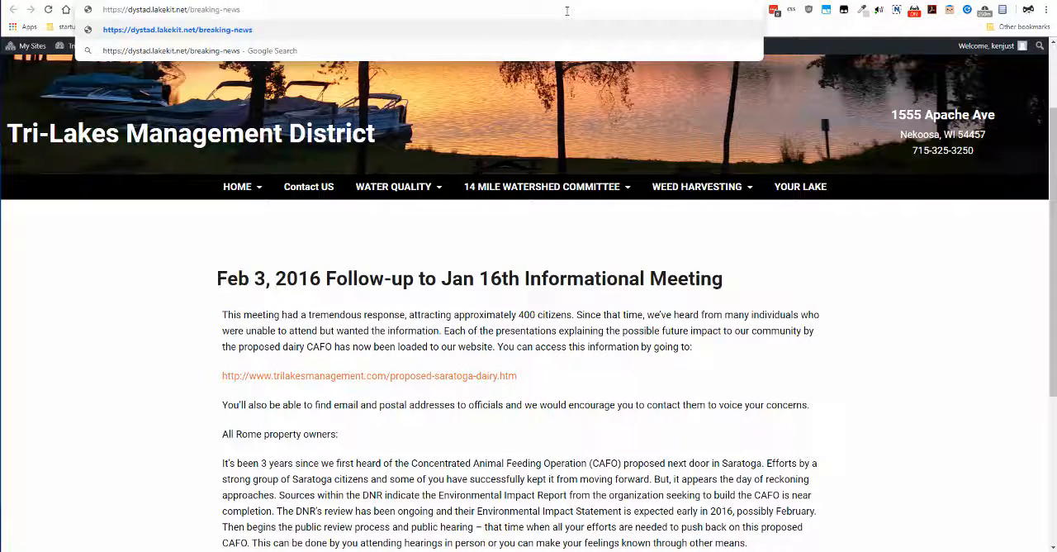
pyautogui.press('Return')
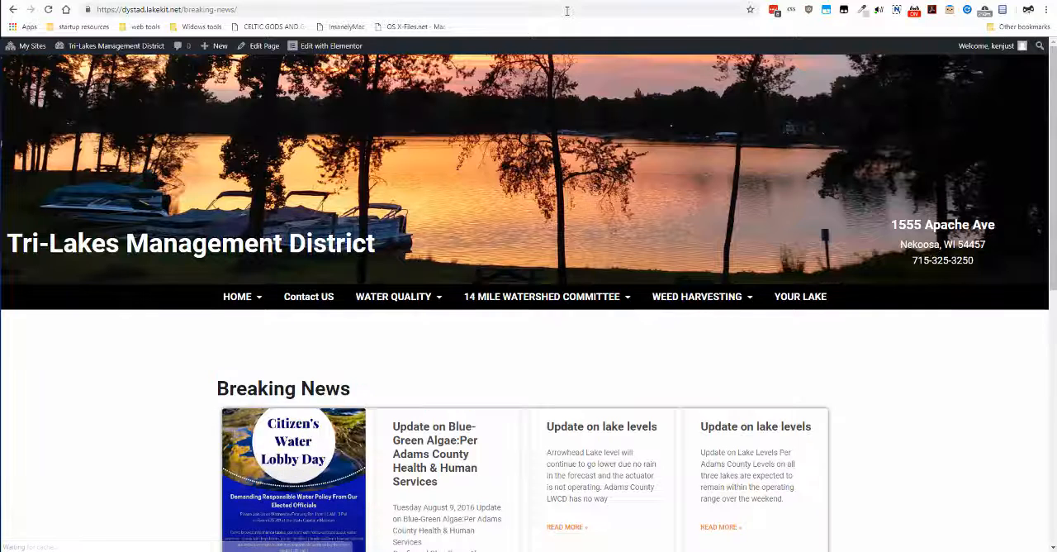
# Look over the post cards on the first page of the Breaking News listing, down to its page links
pyautogui.scroll(-6, 658, 212)
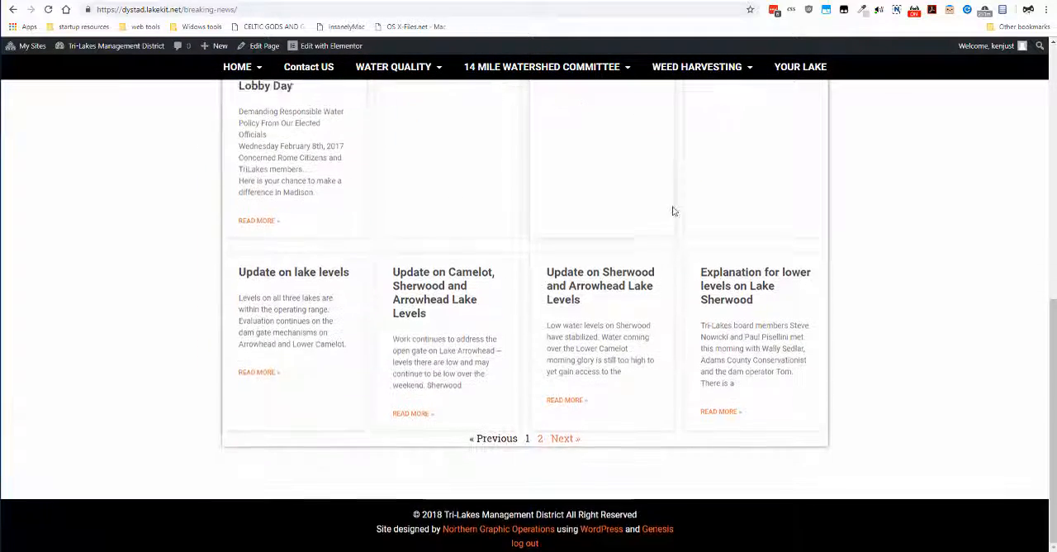
pyautogui.scroll(3, 672, 210)
pyautogui.scroll(-1, 496, 182)
pyautogui.scroll(-1, 438, 147)
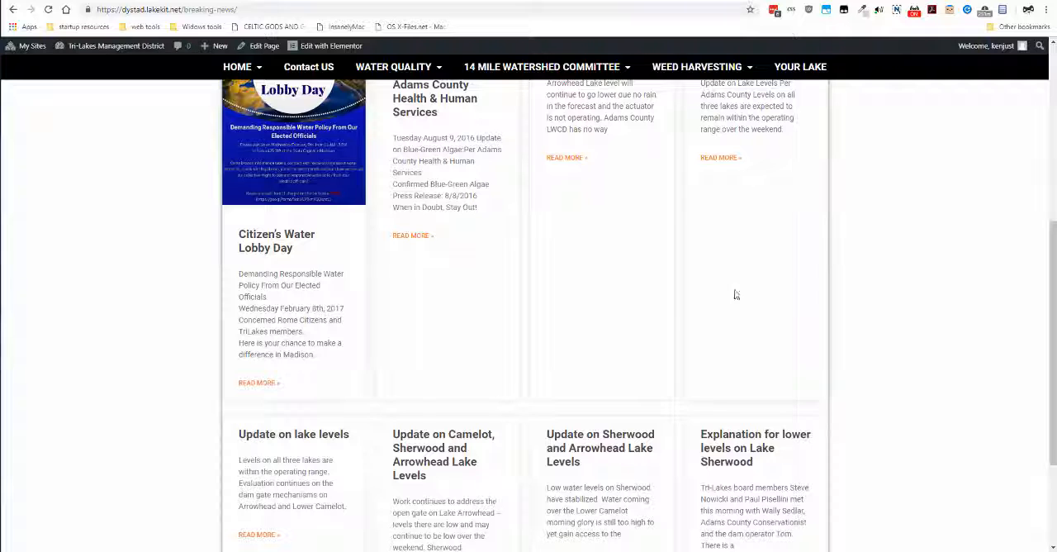
pyautogui.scroll(1, 396, 287)
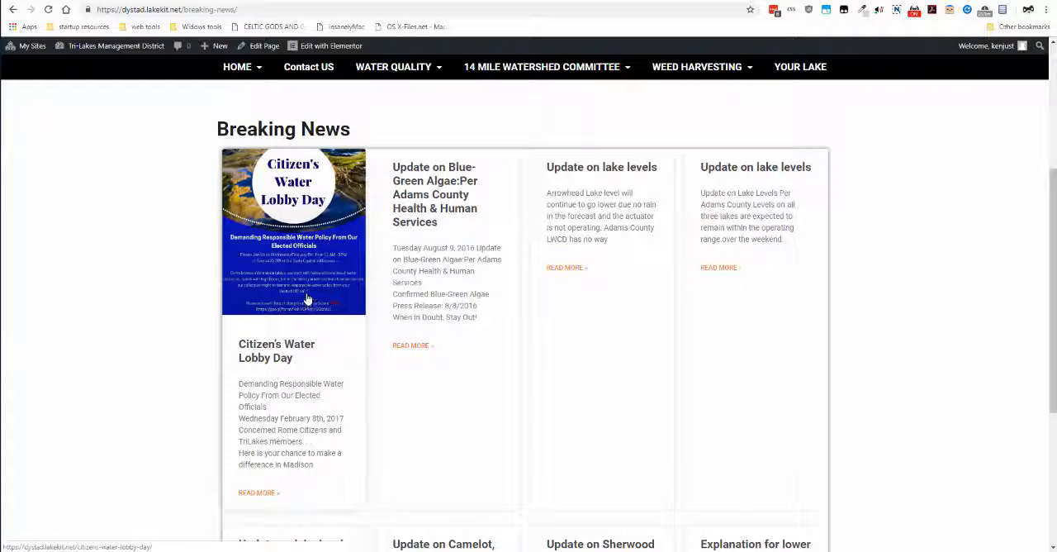
pyautogui.scroll(-1, 307, 297)
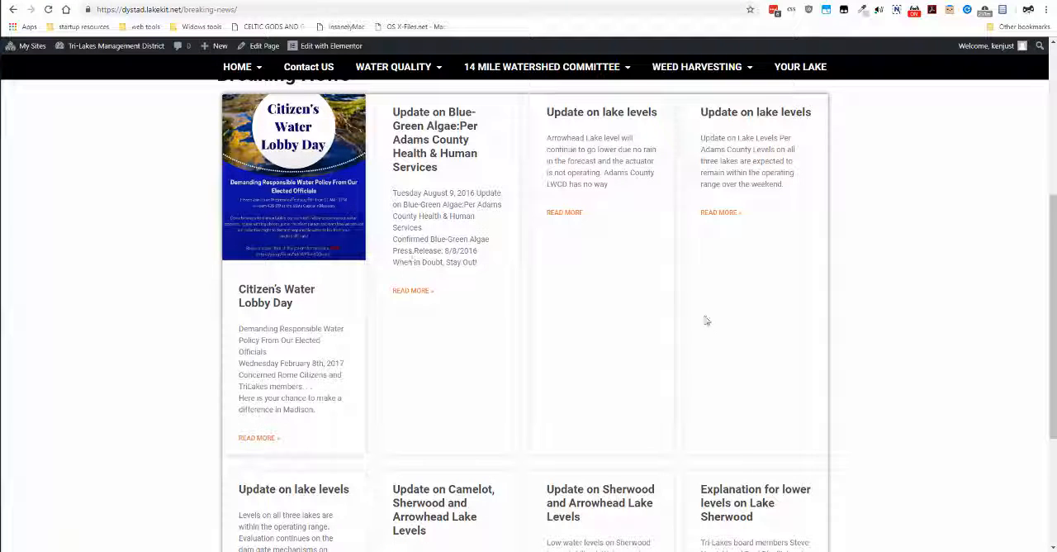
pyautogui.scroll(-3, 585, 417)
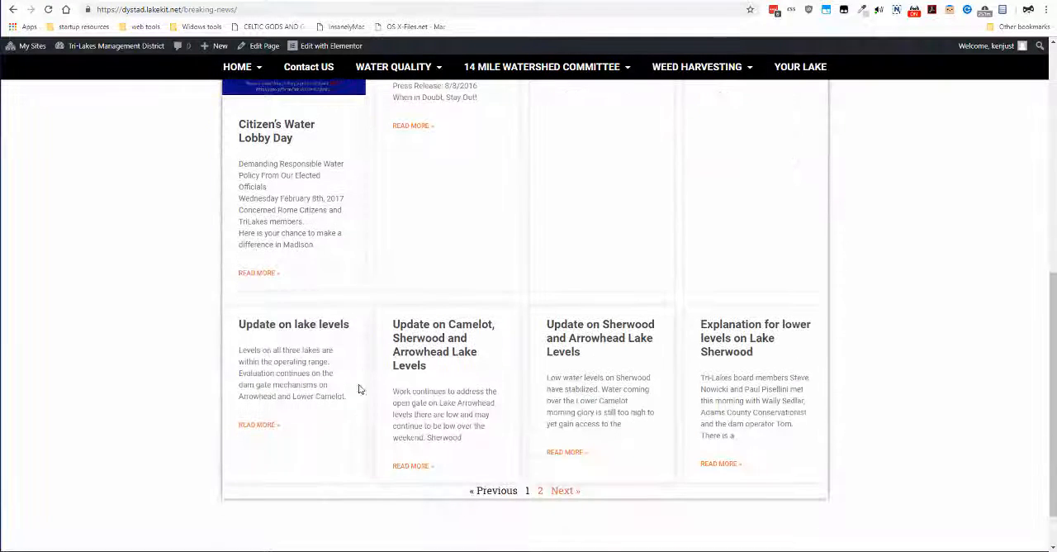
# Go to the second page of the Breaking News listing and open the Feb 3, 2016 follow-up post to check its text
pyautogui.click(566, 491)
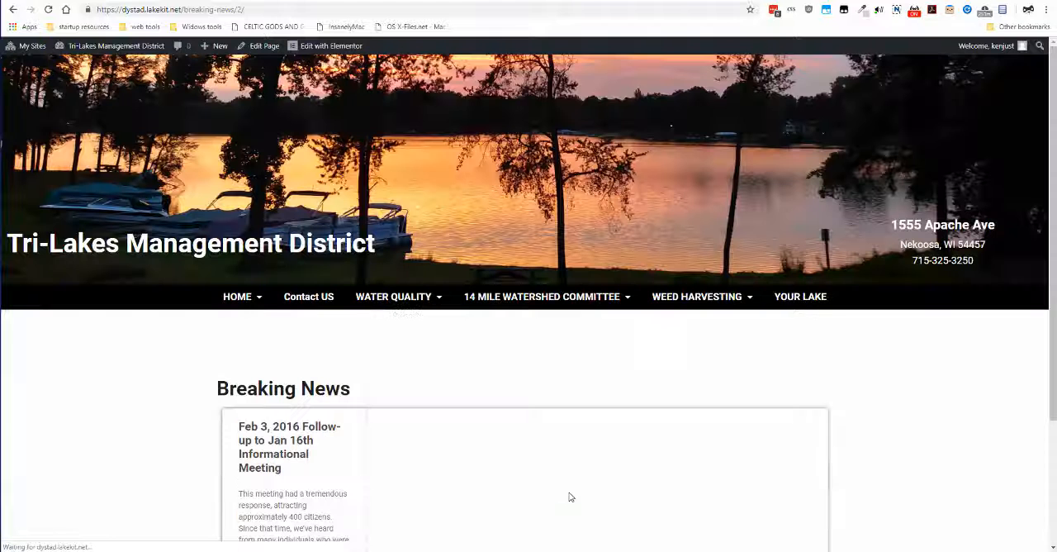
pyautogui.scroll(-2, 564, 344)
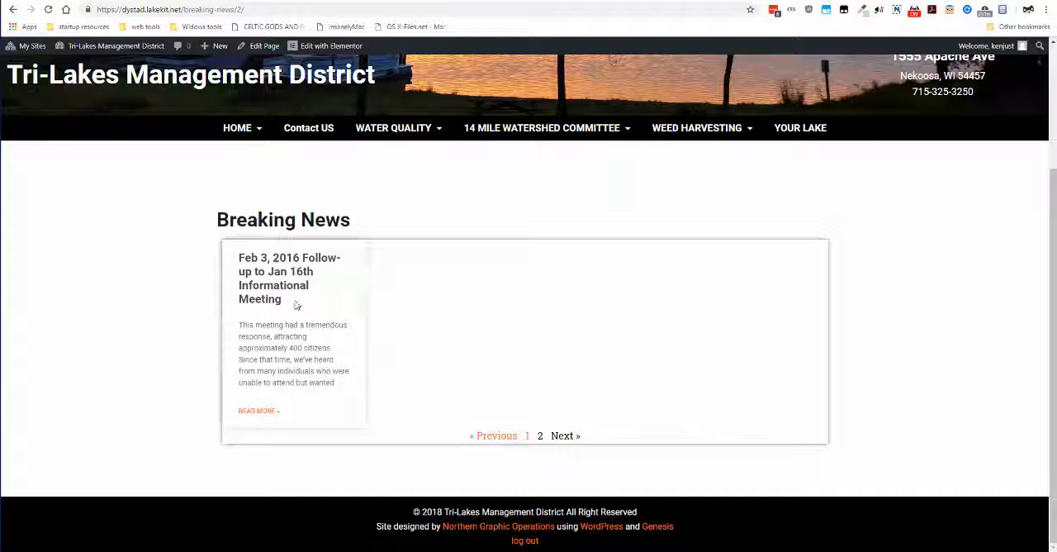
pyautogui.click(281, 277)
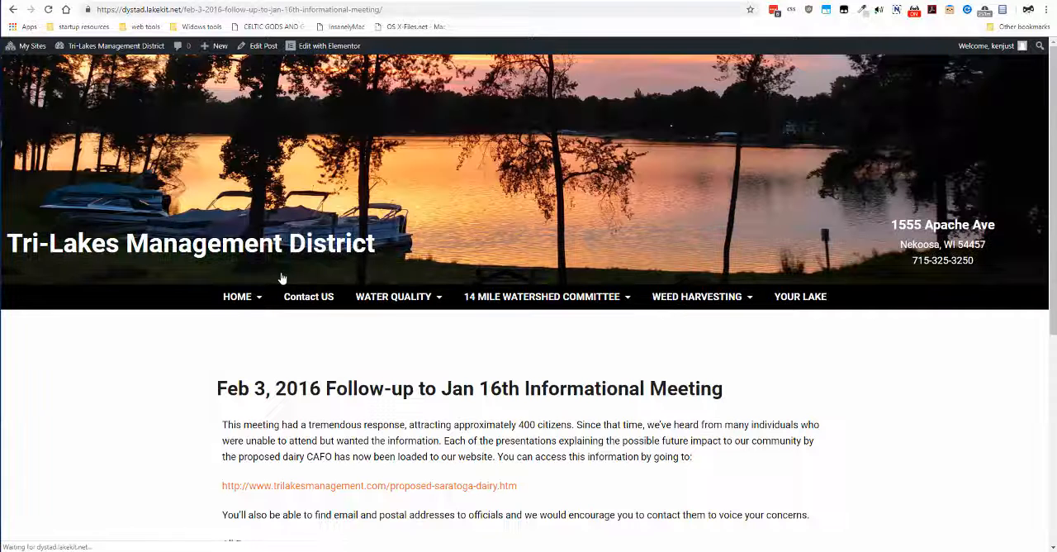
pyautogui.scroll(-3, 461, 297)
pyautogui.scroll(-2, 461, 297)
pyautogui.scroll(2, 461, 297)
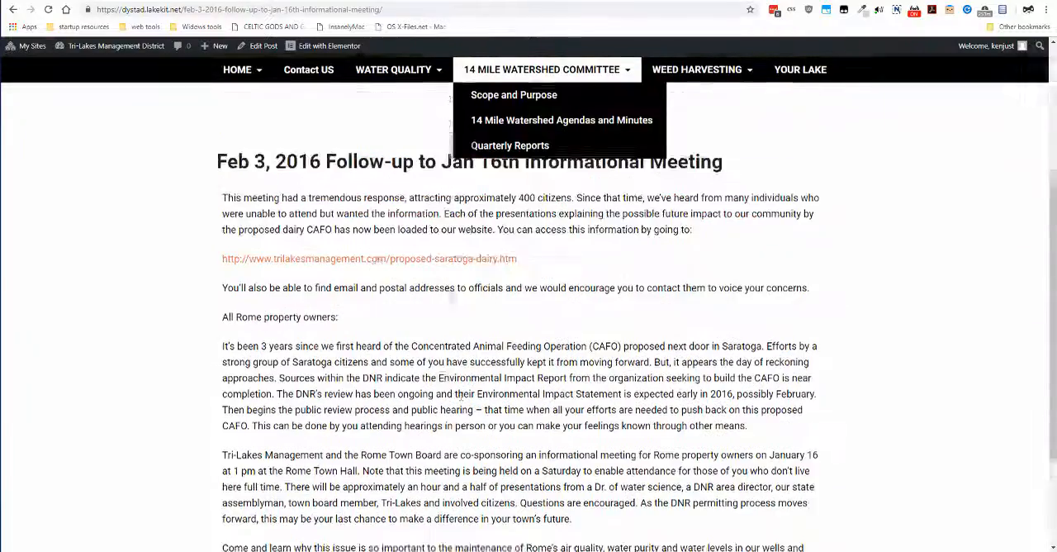
# Return from the post to the first page of the Breaking News listing and review its cards again
pyautogui.hotkey('alt', 'Left')
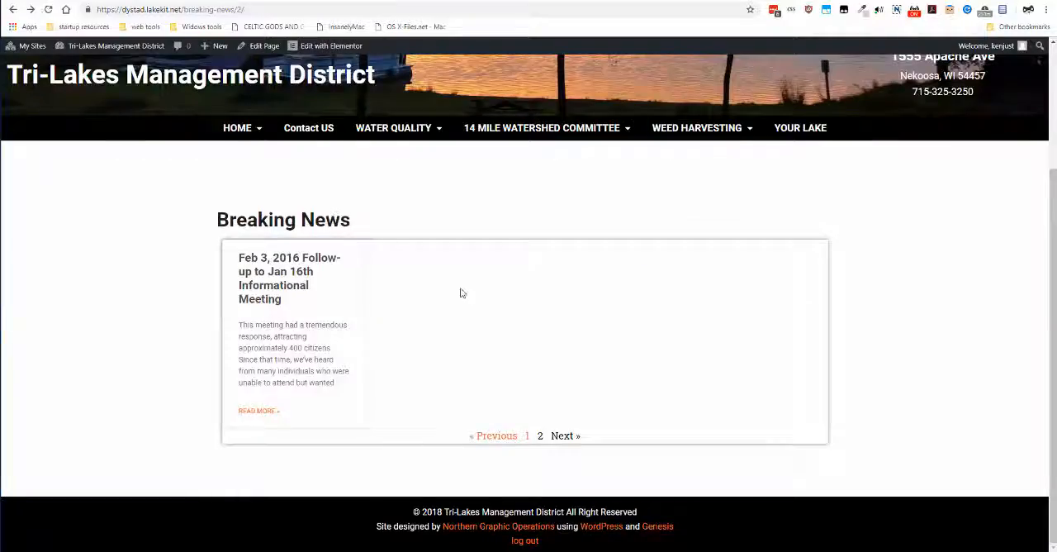
pyautogui.scroll(2, 460, 290)
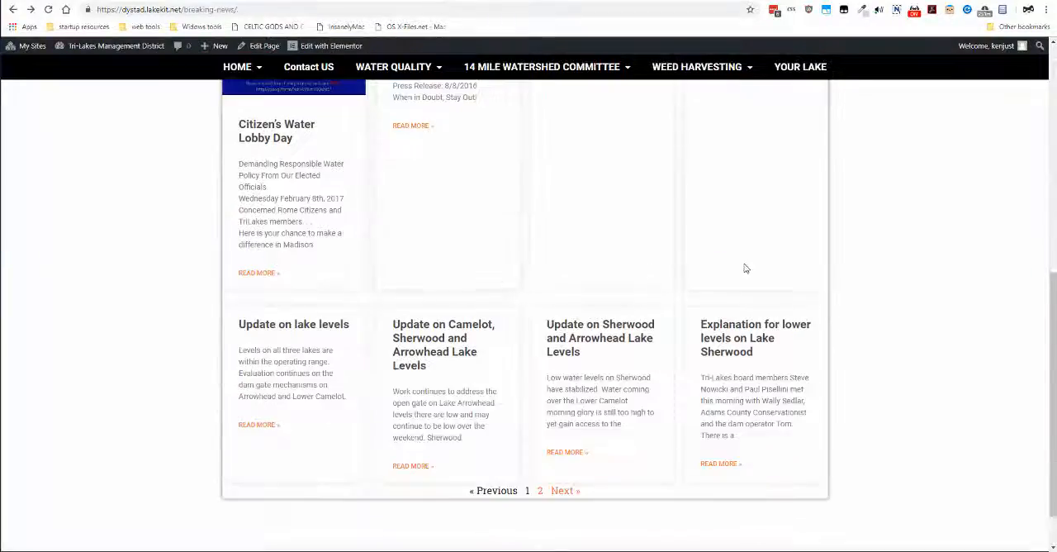
pyautogui.scroll(3, 746, 268)
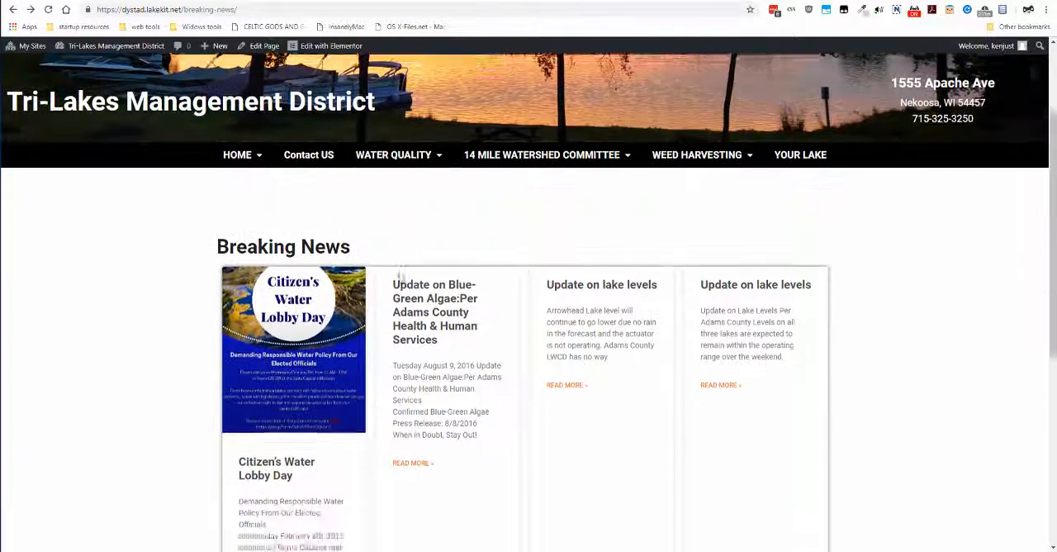
pyautogui.scroll(-2, 404, 263)
pyautogui.scroll(2, 404, 263)
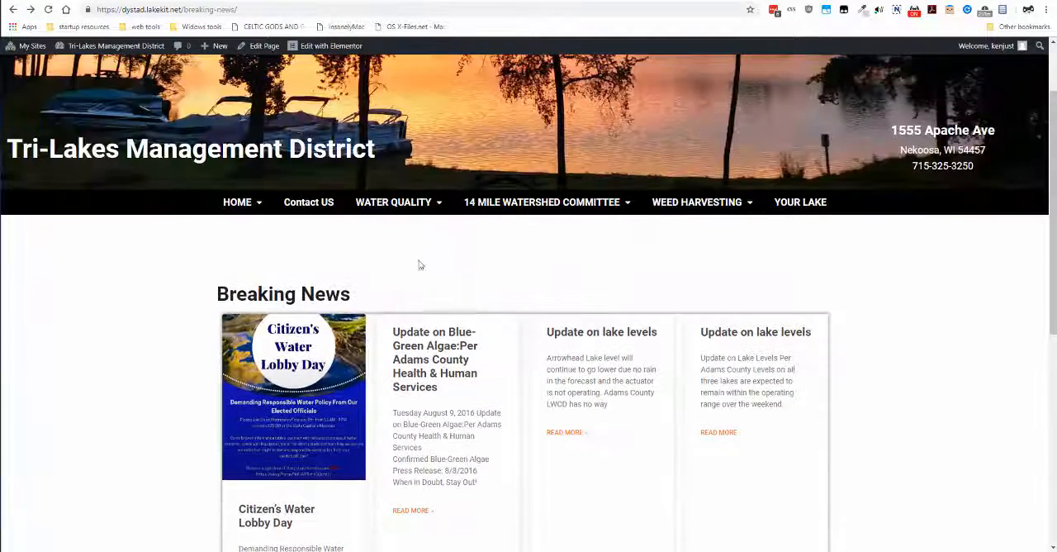
# Open the site's home page and examine its Breaking News sidebar alongside the main content down to the footer
pyautogui.click(238, 209)
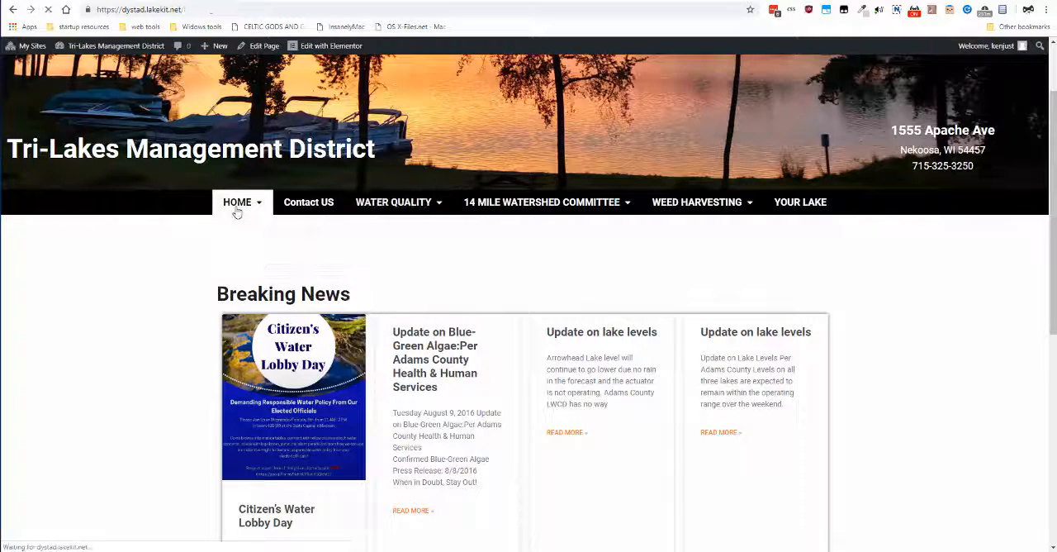
pyautogui.scroll(-3, 839, 349)
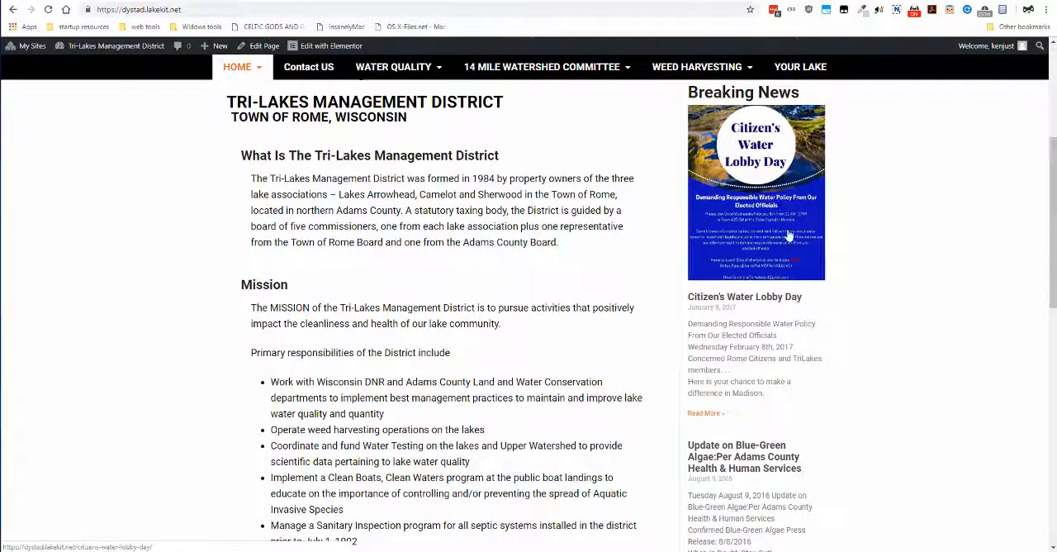
pyautogui.scroll(-3, 779, 444)
pyautogui.scroll(4, 760, 479)
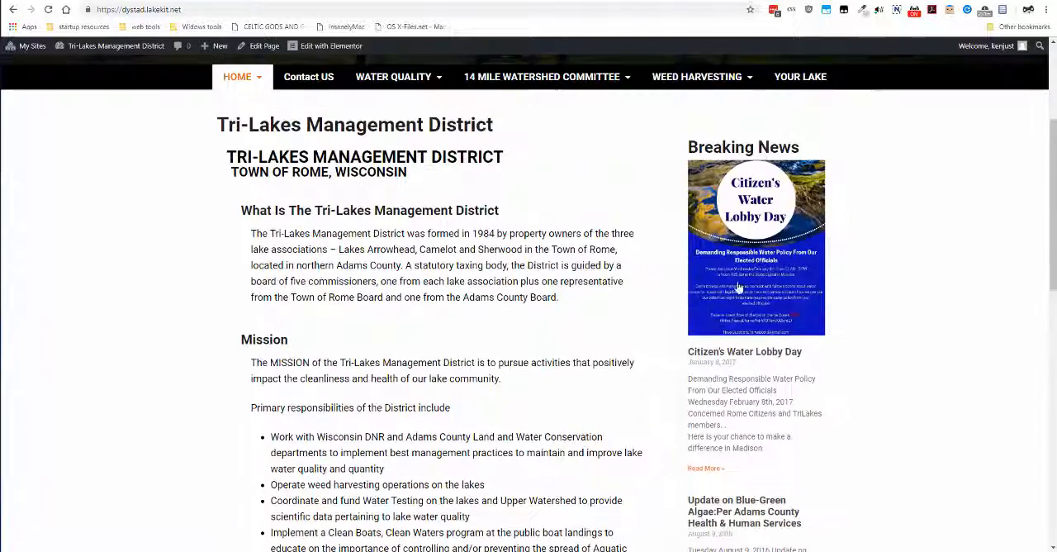
pyautogui.scroll(-3, 749, 503)
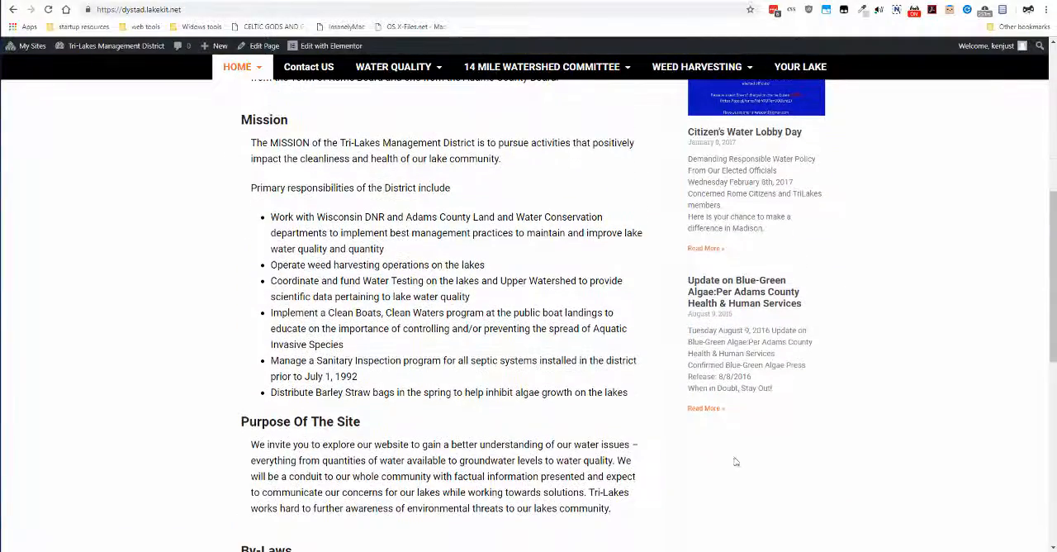
pyautogui.scroll(-2, 743, 443)
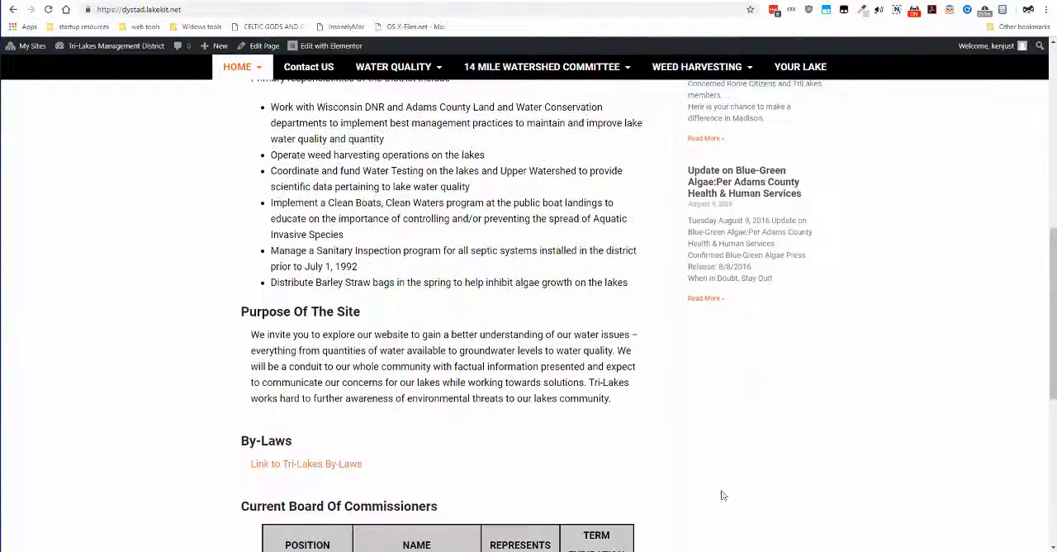
pyautogui.scroll(-3, 739, 424)
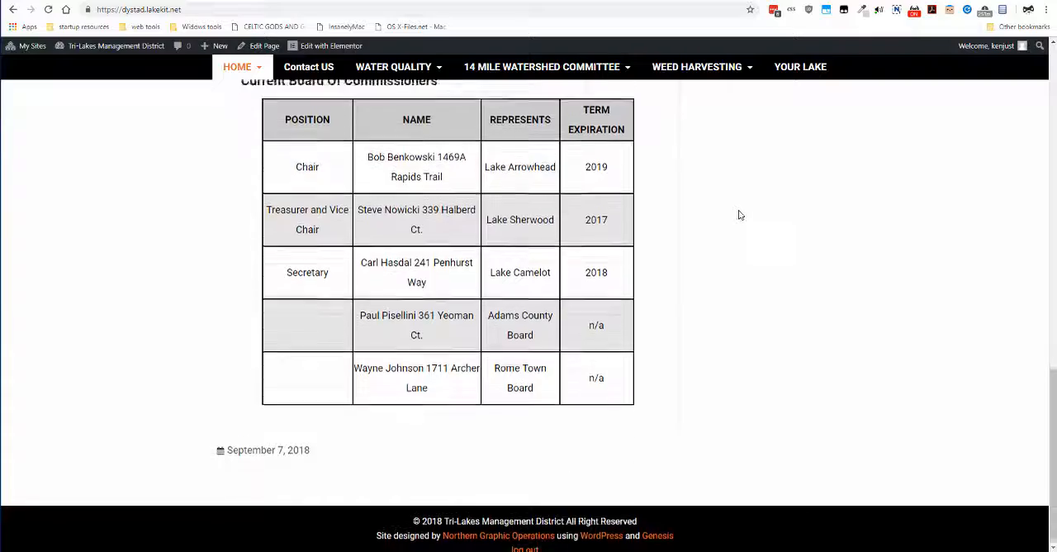
pyautogui.scroll(5, 741, 215)
pyautogui.scroll(3, 740, 215)
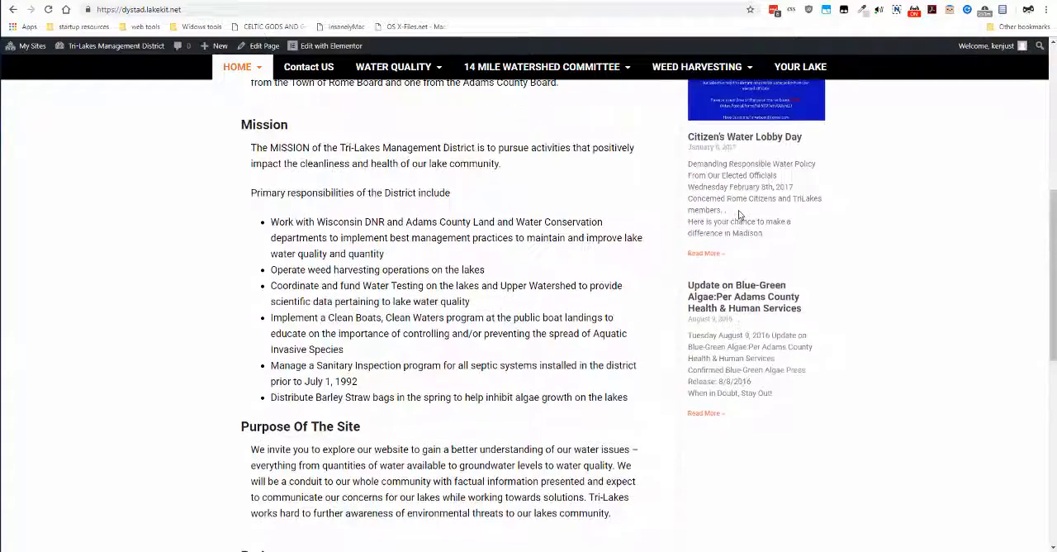
pyautogui.scroll(2, 738, 209)
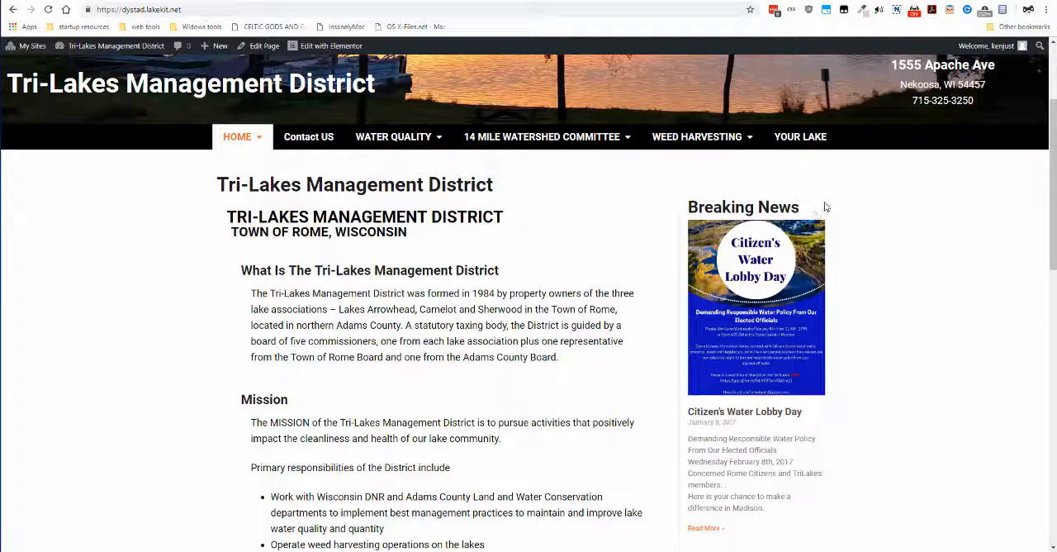
pyautogui.scroll(-1, 825, 207)
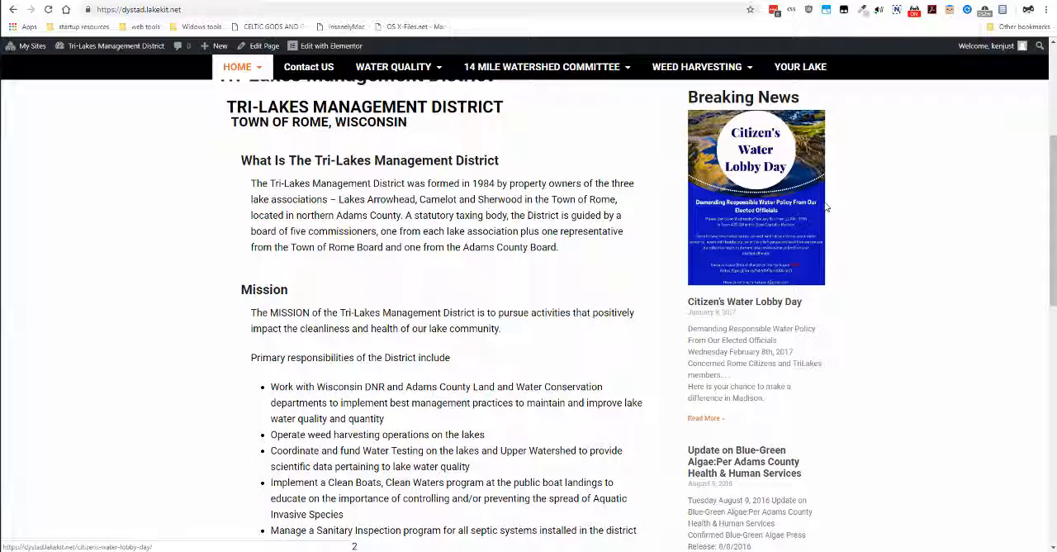
pyautogui.scroll(1, 875, 215)
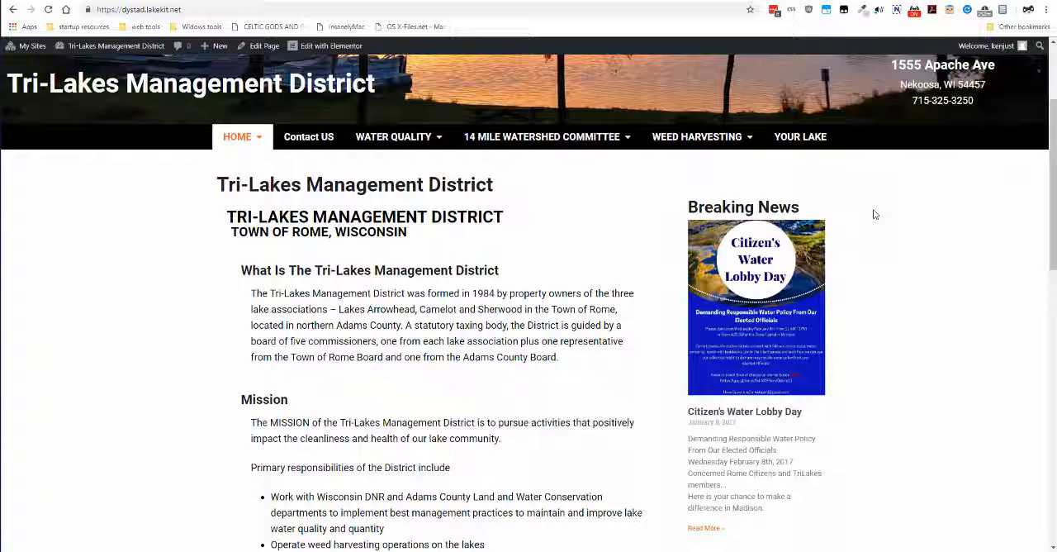
pyautogui.scroll(-1, 875, 215)
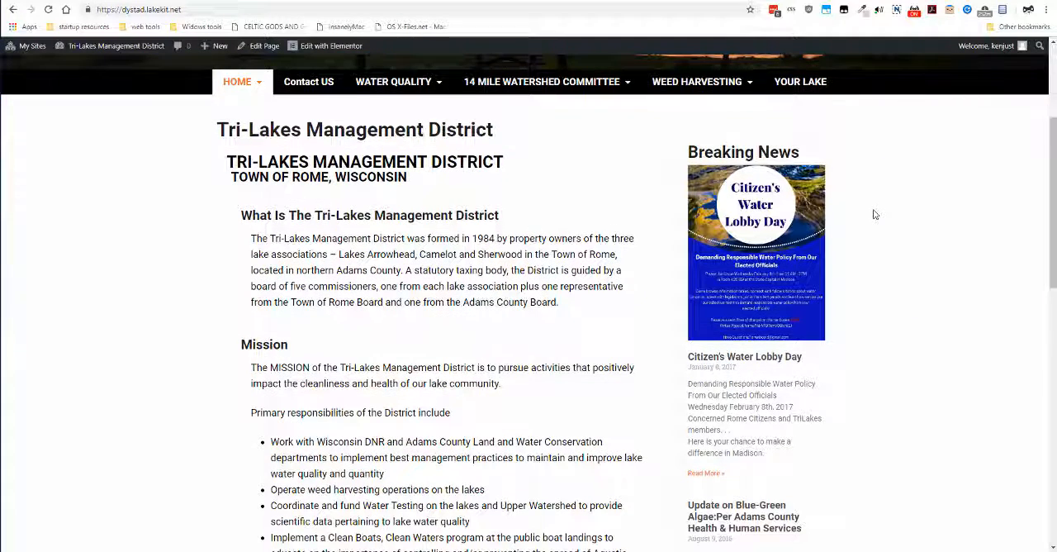
pyautogui.scroll(1, 875, 215)
pyautogui.scroll(-1, 840, 268)
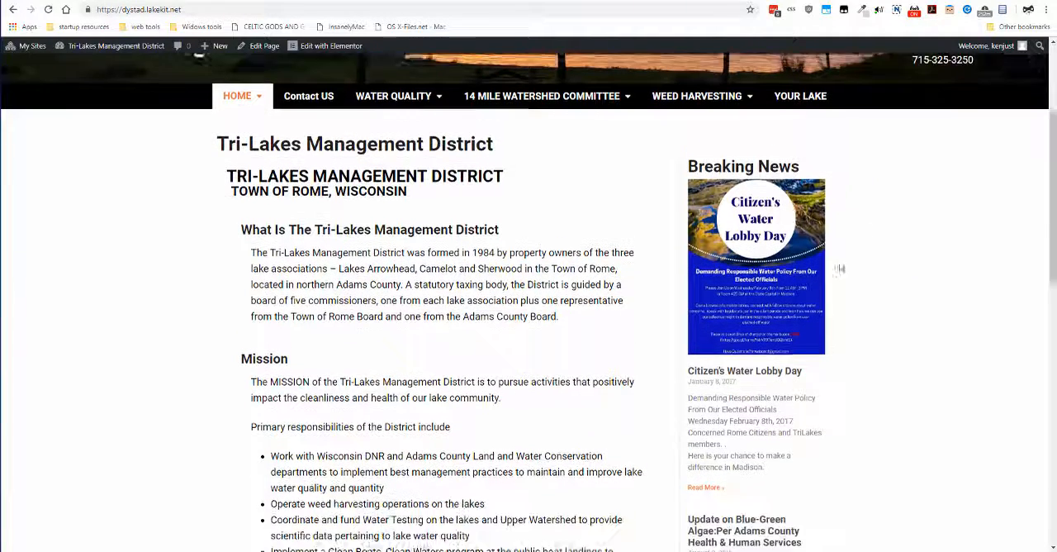
pyautogui.scroll(-1, 840, 268)
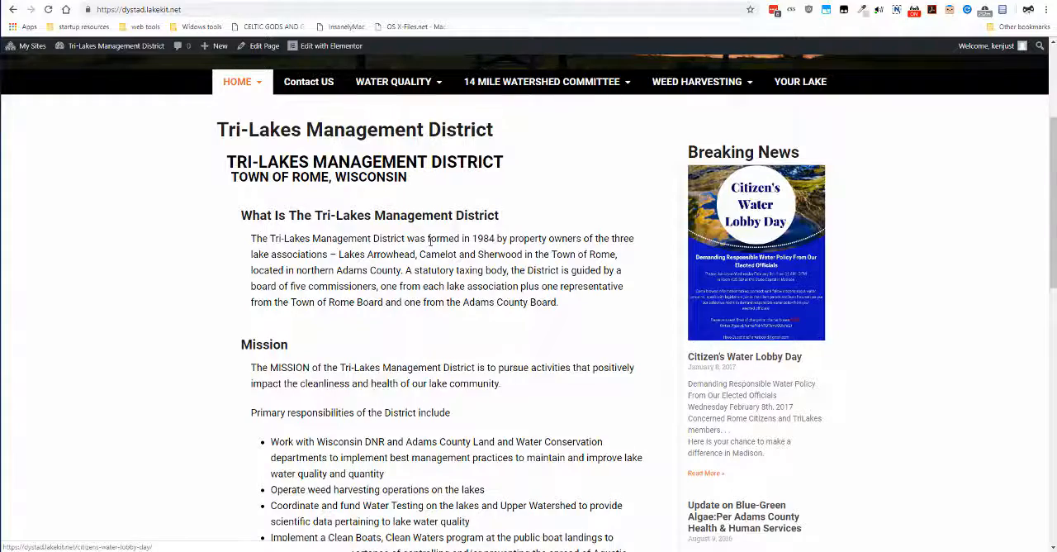
pyautogui.scroll(4, 431, 242)
pyautogui.scroll(-4, 431, 245)
pyautogui.scroll(3, 430, 245)
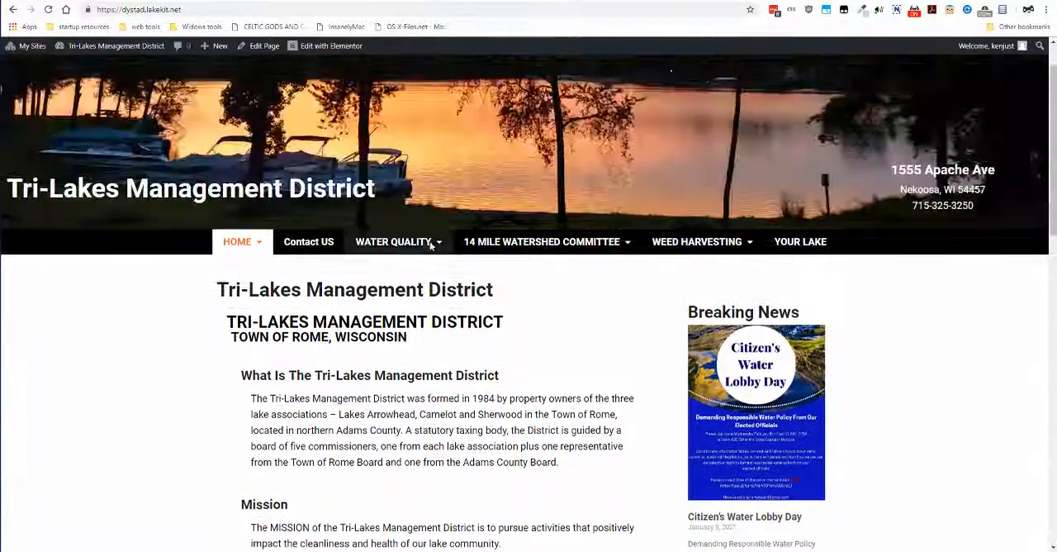